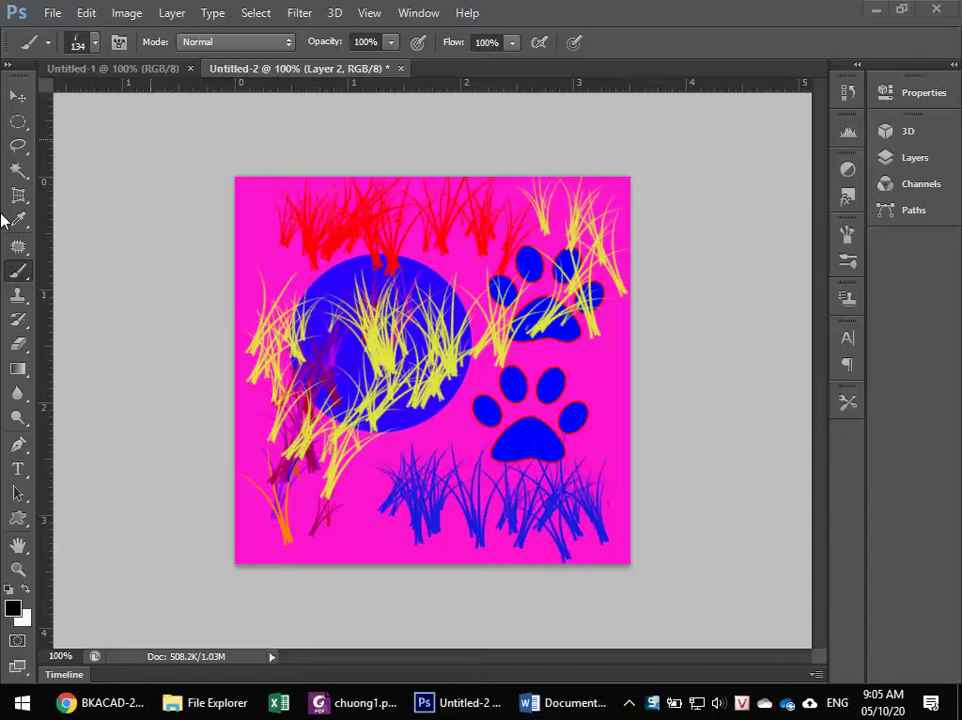
Step: Start a new Photoshop document from the File menu
{"action": "left_click", "coordinate": [48, 14]}
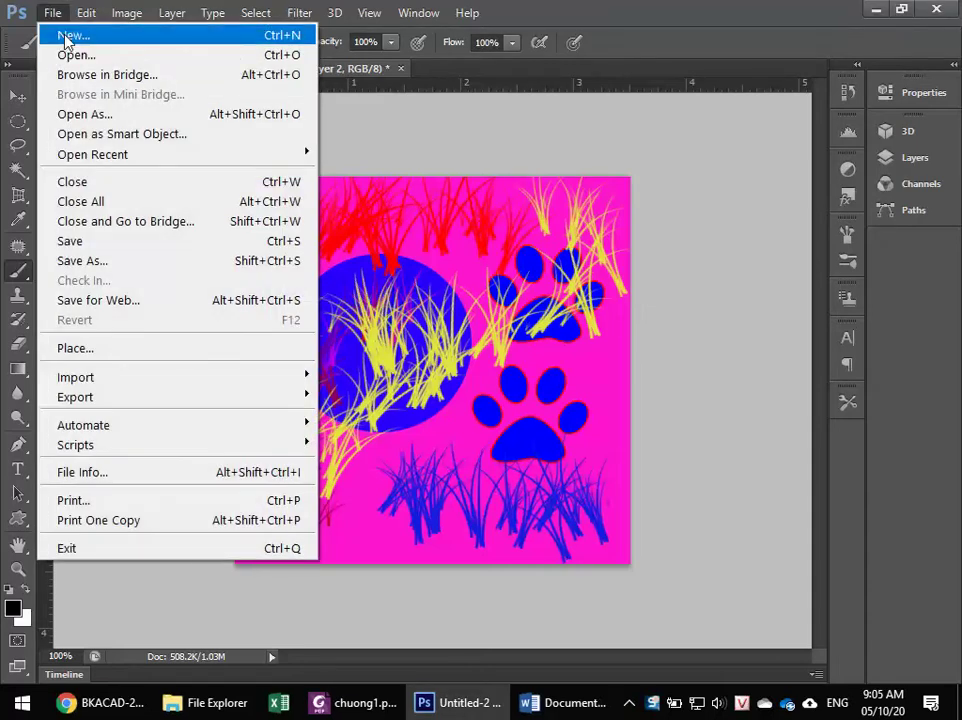
{"action": "left_click", "coordinate": [66, 35]}
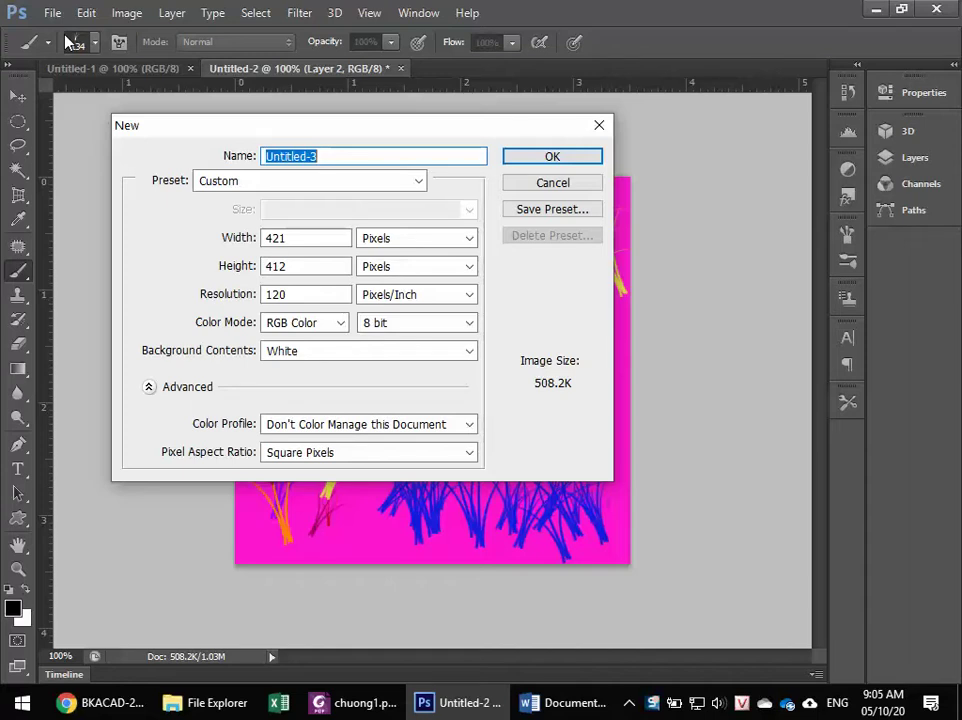
Step: Name the document 'Vi Du 1', review the 421 px width, and browse presets without changing them
{"action": "type", "text": "Vi D"}
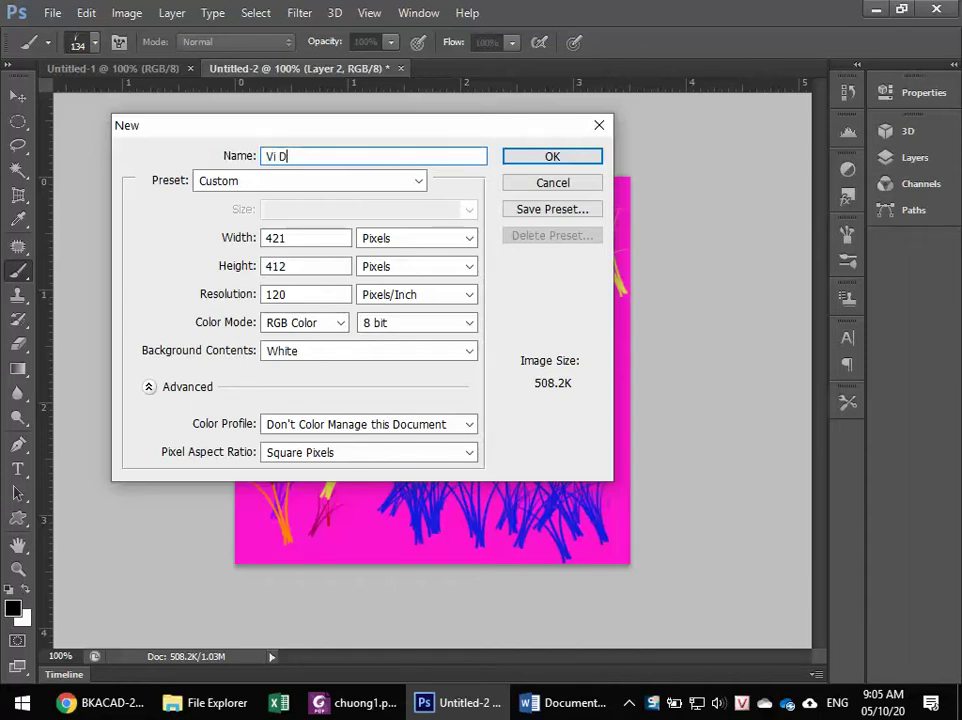
{"action": "type", "text": "u 1"}
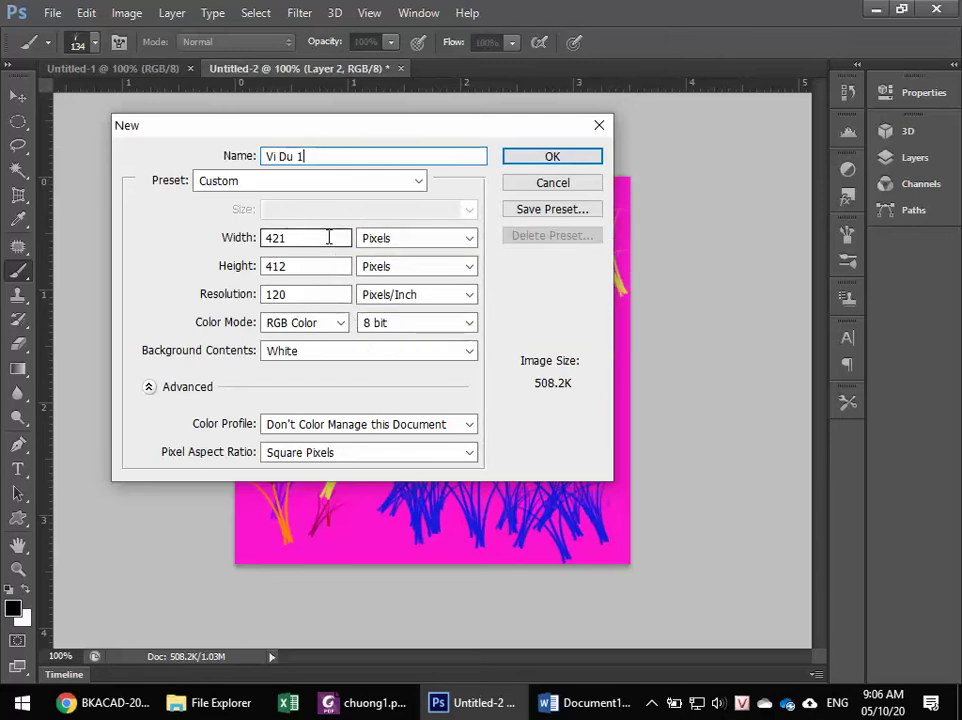
{"action": "left_click_drag", "start_coordinate": [328, 237], "coordinate": [167, 235]}
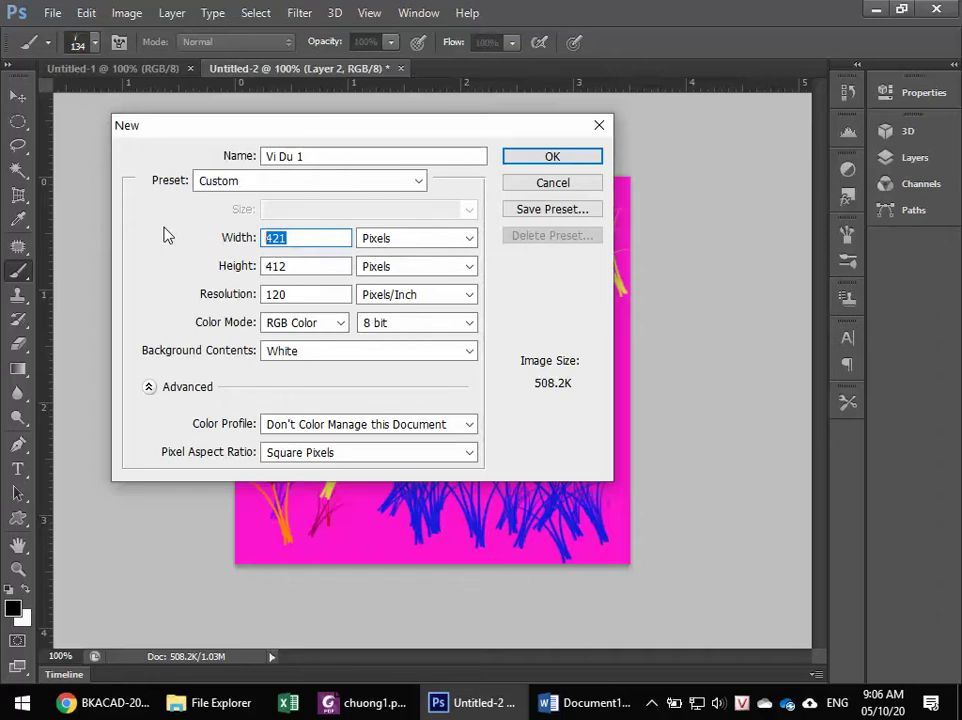
{"action": "left_click", "coordinate": [420, 181]}
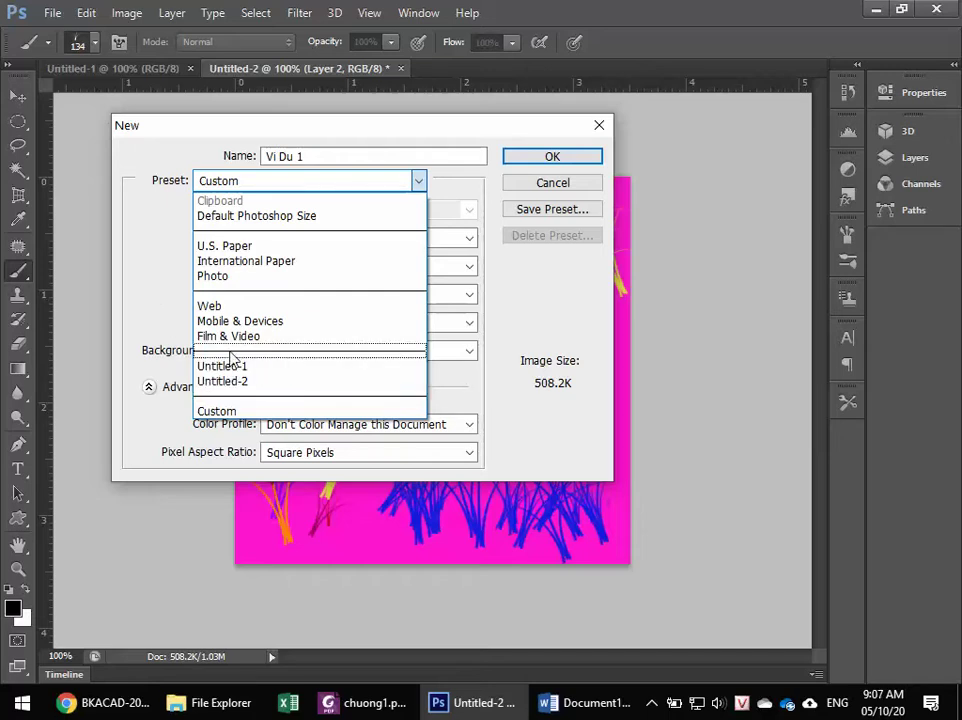
{"action": "left_click", "coordinate": [512, 143]}
Step: Cancel the New dialog and browse to OneDrive's _2. Mon Hoc folder in Open
{"action": "left_click", "coordinate": [548, 184]}
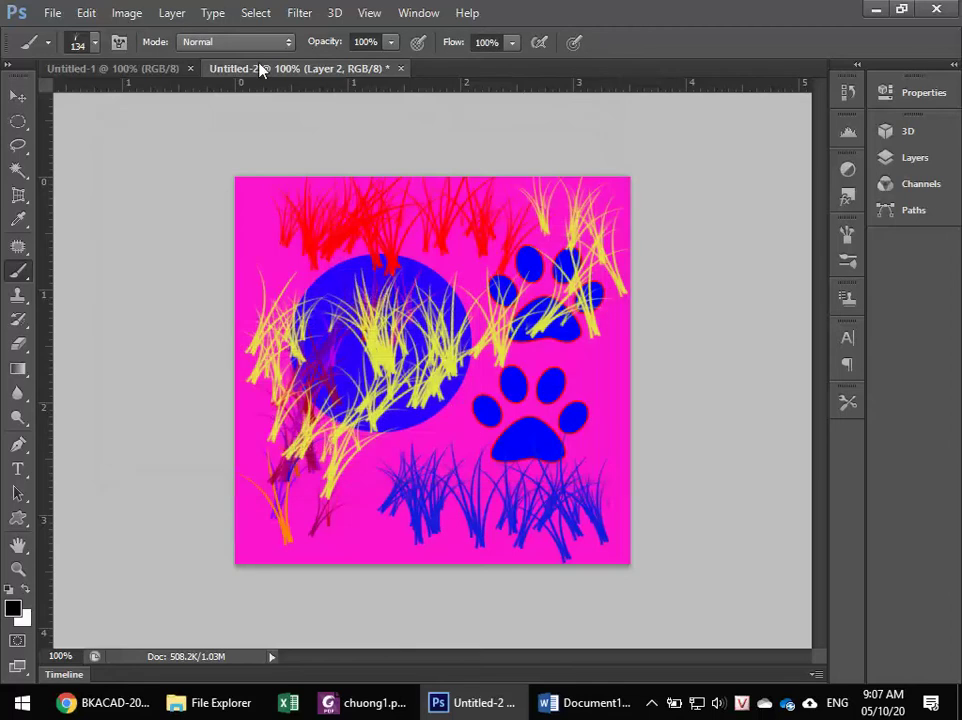
{"action": "left_click", "coordinate": [52, 13]}
{"action": "left_click", "coordinate": [55, 55]}
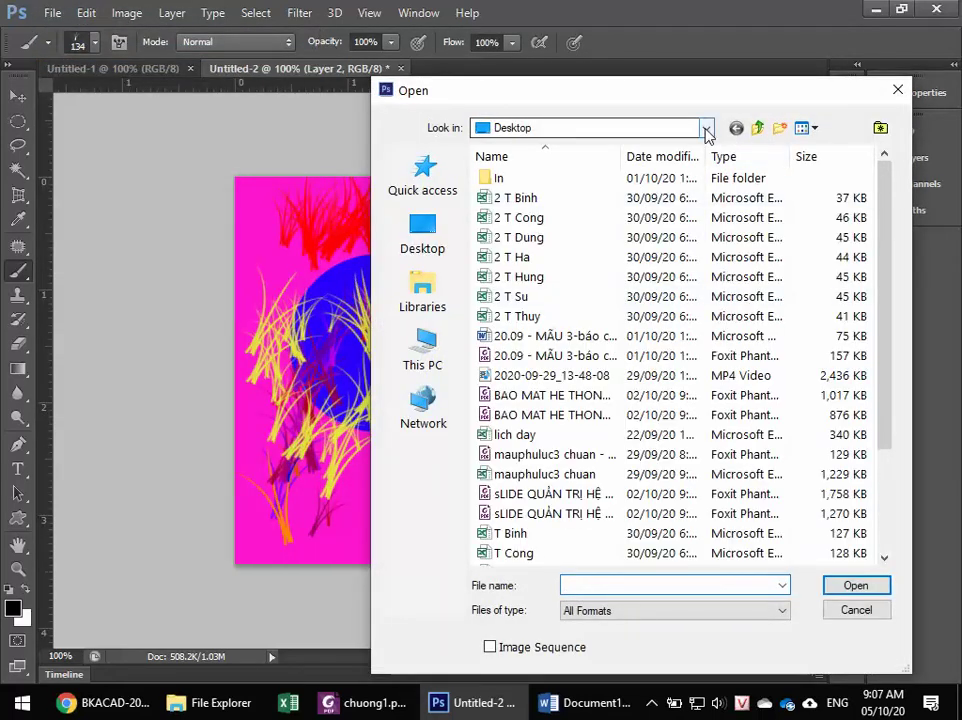
{"action": "left_click", "coordinate": [706, 128]}
{"action": "left_click", "coordinate": [540, 237]}
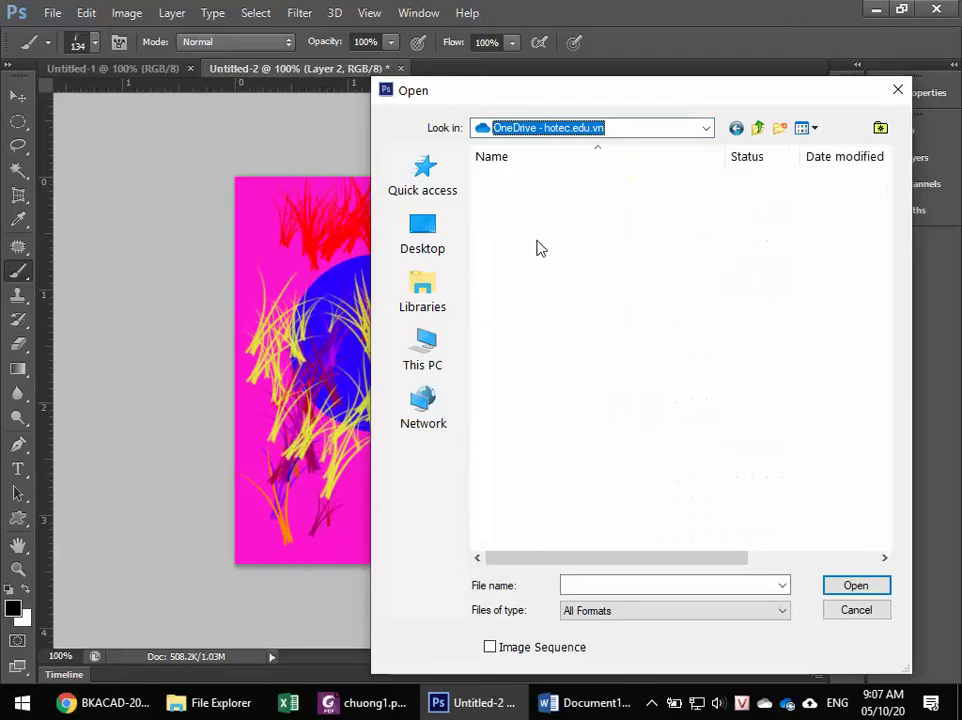
{"action": "double_click", "coordinate": [527, 237]}
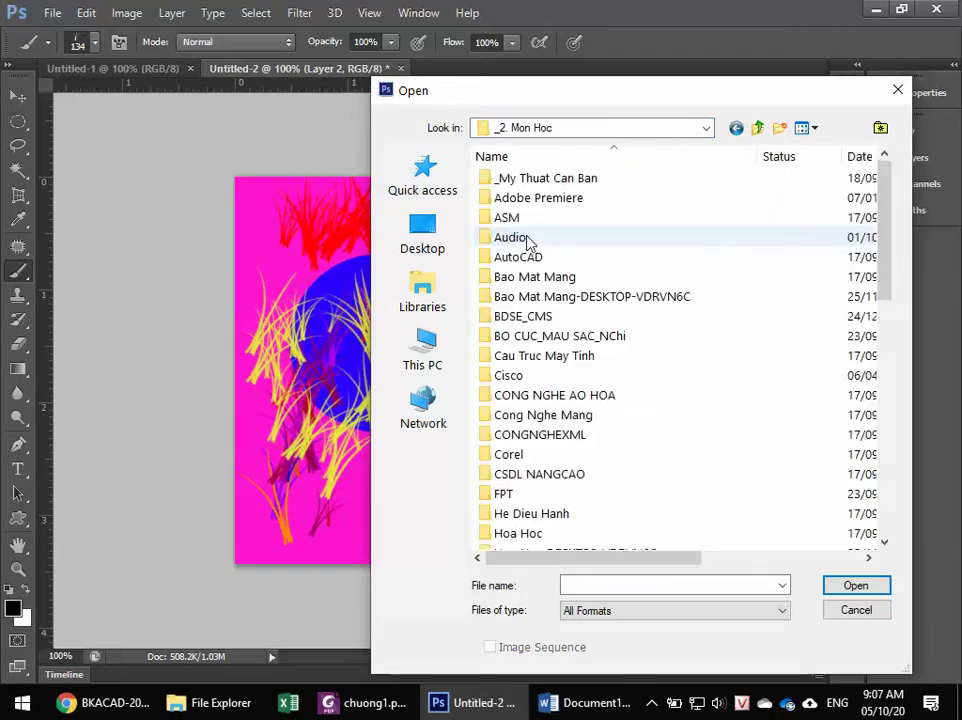
Step: Find and enter the Photoshop folder
{"action": "scroll", "coordinate": [575, 395], "scroll_direction": "down", "scroll_amount": 4}
{"action": "scroll", "coordinate": [580, 401], "scroll_direction": "down", "scroll_amount": 4}
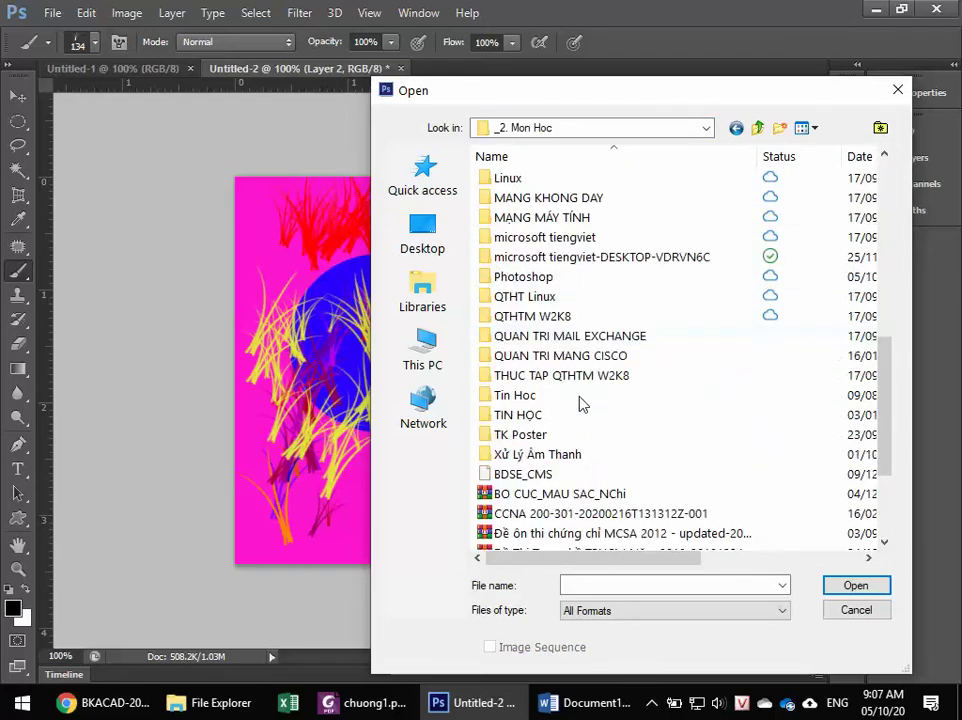
{"action": "scroll", "coordinate": [580, 402], "scroll_direction": "up", "scroll_amount": 1}
{"action": "scroll", "coordinate": [580, 402], "scroll_direction": "up", "scroll_amount": 1}
{"action": "scroll", "coordinate": [580, 402], "scroll_direction": "up", "scroll_amount": 1}
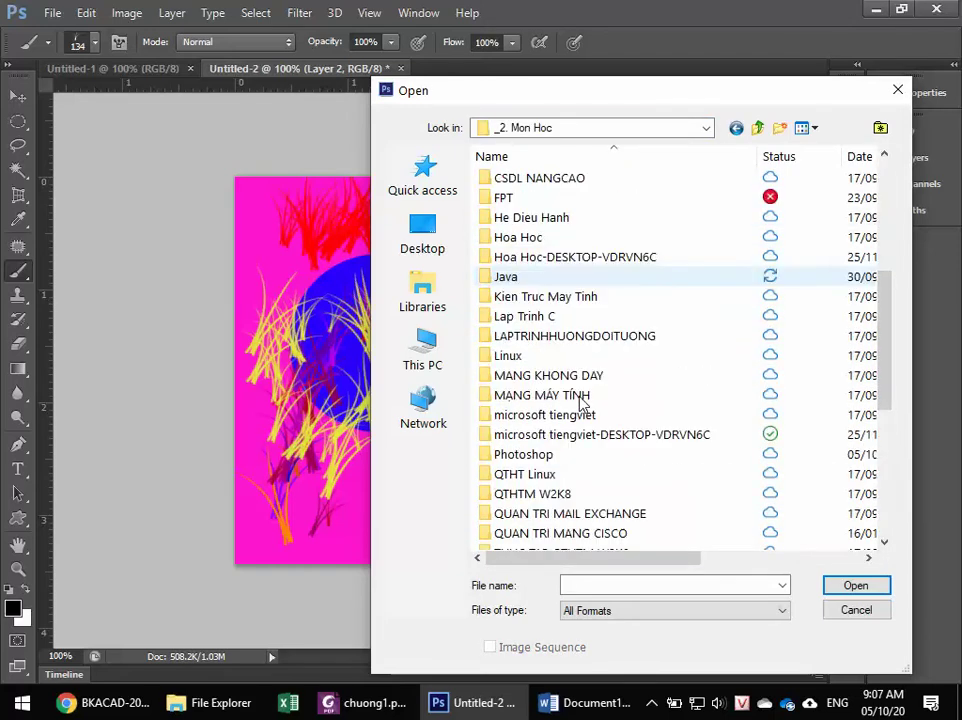
{"action": "scroll", "coordinate": [580, 402], "scroll_direction": "up", "scroll_amount": 2}
{"action": "scroll", "coordinate": [580, 402], "scroll_direction": "up", "scroll_amount": 1}
{"action": "scroll", "coordinate": [580, 402], "scroll_direction": "down", "scroll_amount": 4}
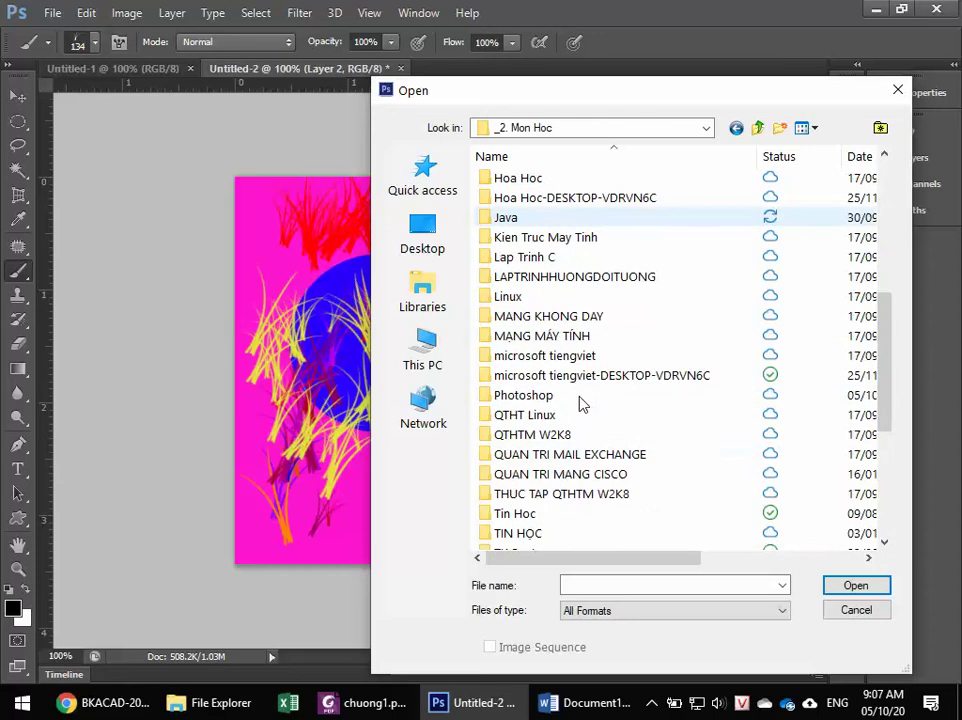
{"action": "double_click", "coordinate": [522, 400]}
{"action": "scroll", "coordinate": [567, 427], "scroll_direction": "down", "scroll_amount": 3}
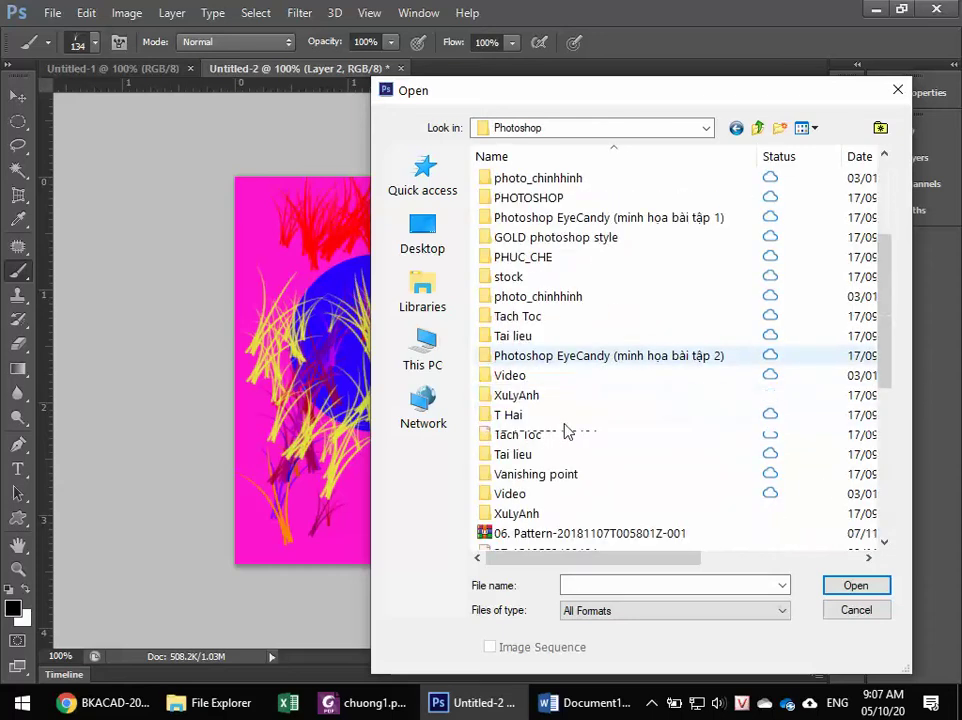
{"action": "scroll", "coordinate": [566, 430], "scroll_direction": "down", "scroll_amount": 2}
{"action": "left_click", "coordinate": [535, 455]}
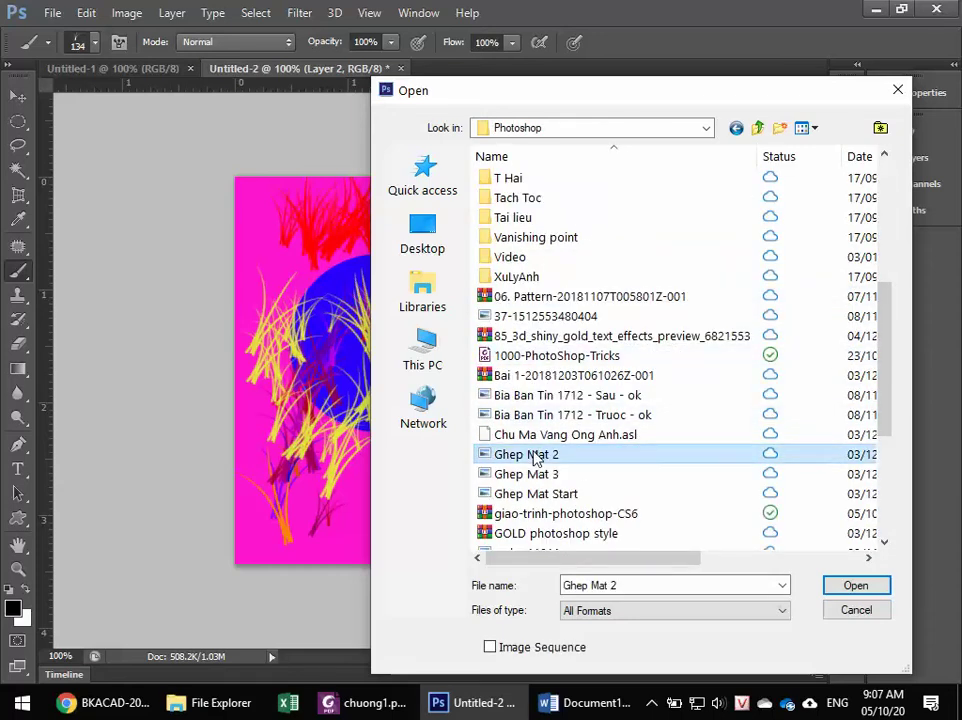
{"action": "scroll", "coordinate": [600, 400], "scroll_direction": "up", "scroll_amount": 4}
{"action": "scroll", "coordinate": [599, 356], "scroll_direction": "up", "scroll_amount": 1}
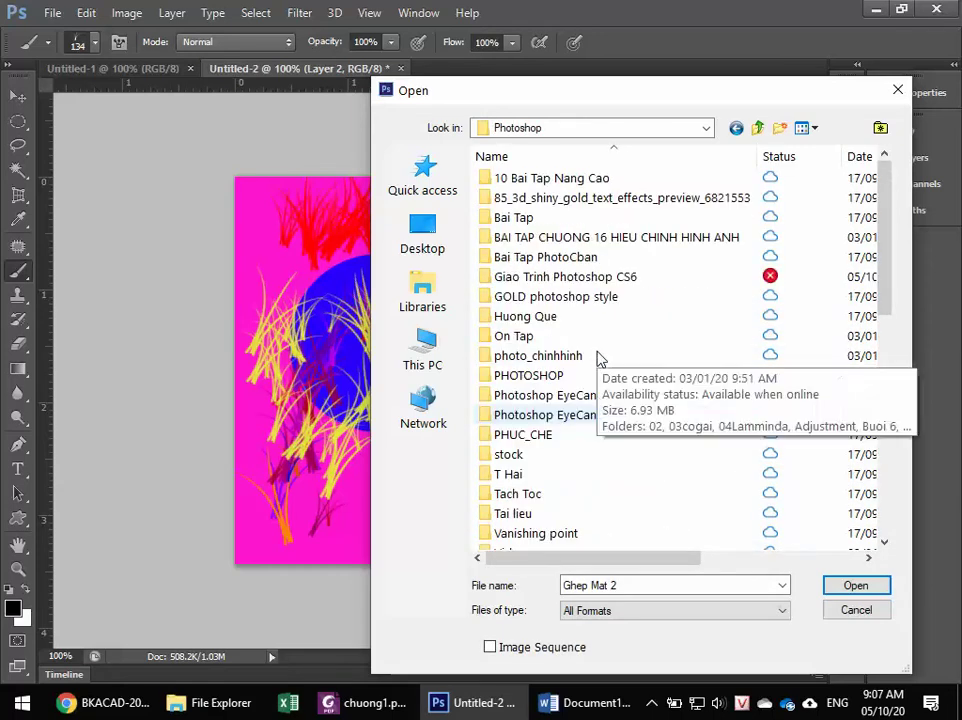
Step: Open begin.jpg from Bai Tap PhotoCban > 1_MauSac > B1_mausac
{"action": "double_click", "coordinate": [578, 262]}
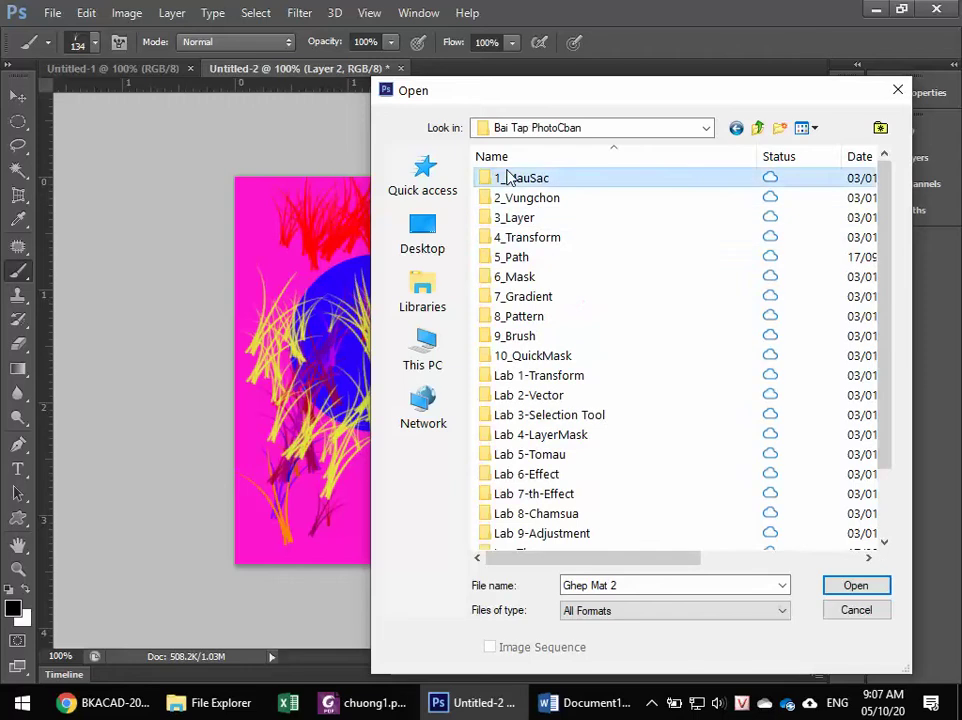
{"action": "double_click", "coordinate": [502, 178]}
{"action": "double_click", "coordinate": [509, 180]}
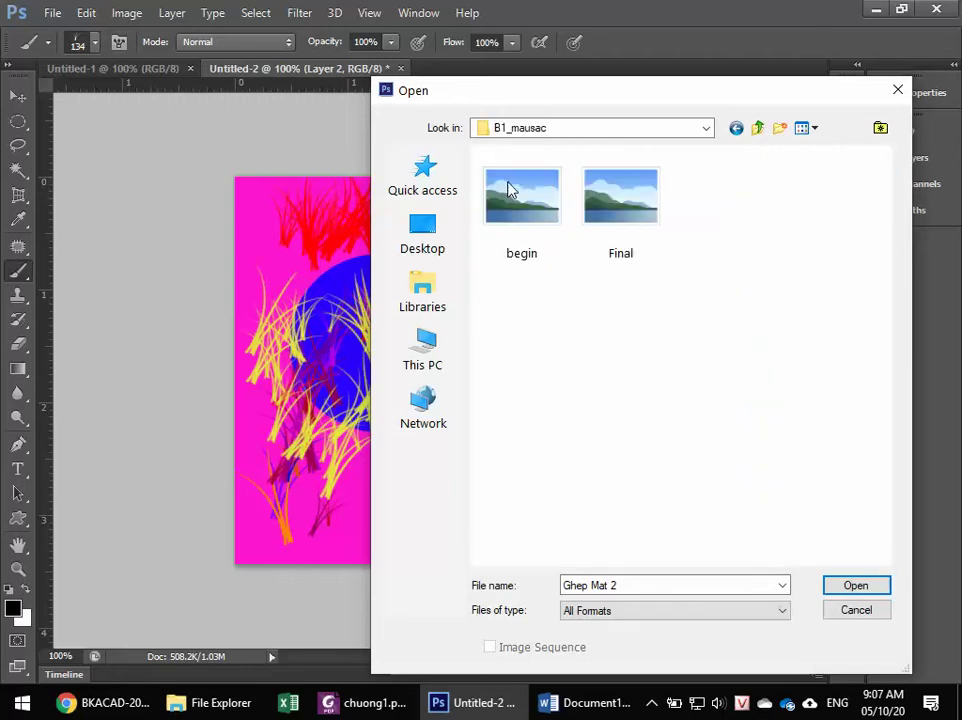
{"action": "double_click", "coordinate": [513, 212]}
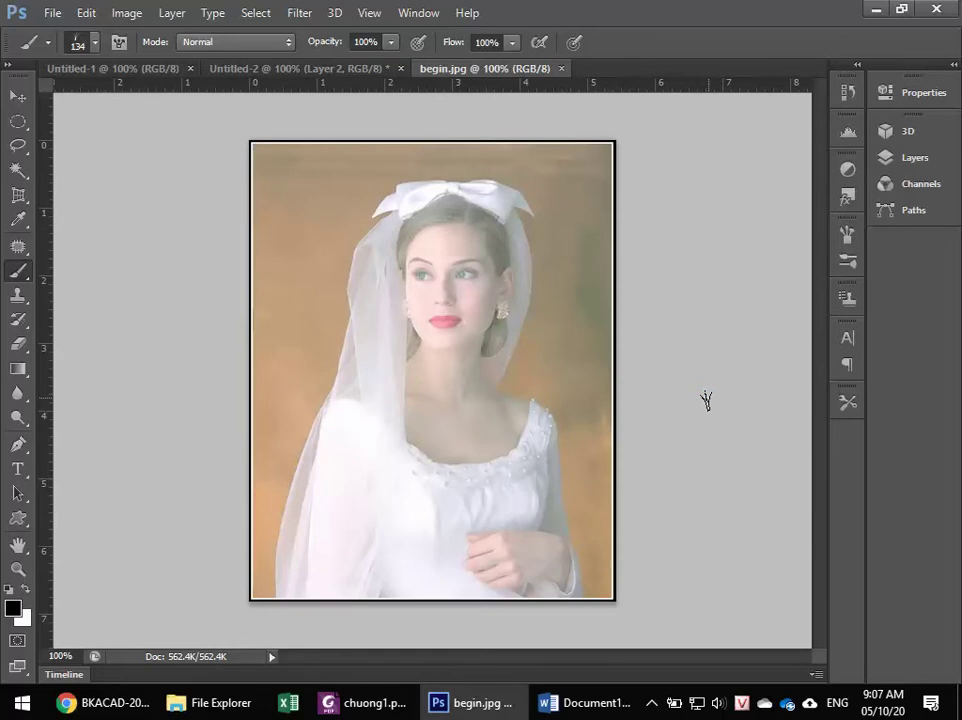
Step: Start a new document using the begin.jpg preset
{"action": "left_click", "coordinate": [47, 14]}
{"action": "left_click", "coordinate": [533, 117]}
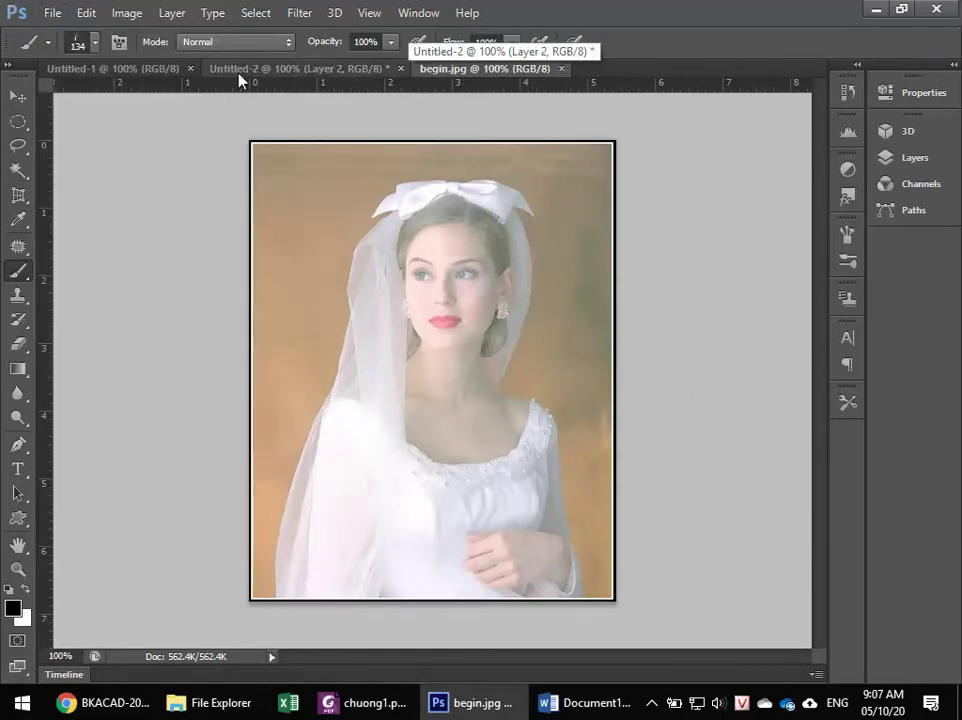
{"action": "left_click", "coordinate": [52, 13]}
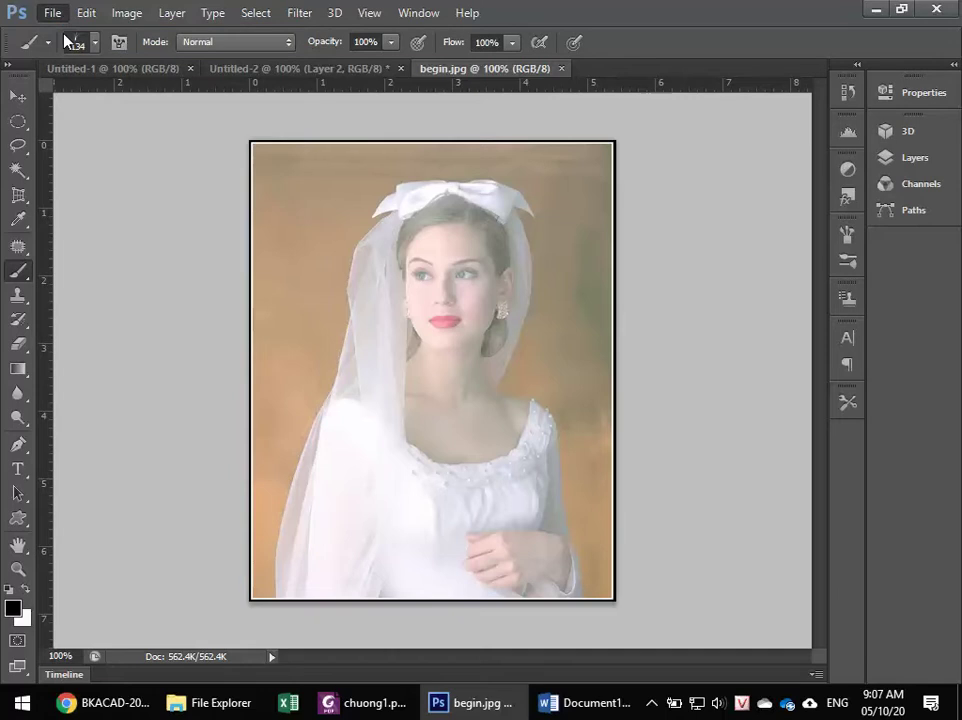
{"action": "key", "text": "ctrl+n"}
{"action": "left_click", "coordinate": [275, 184]}
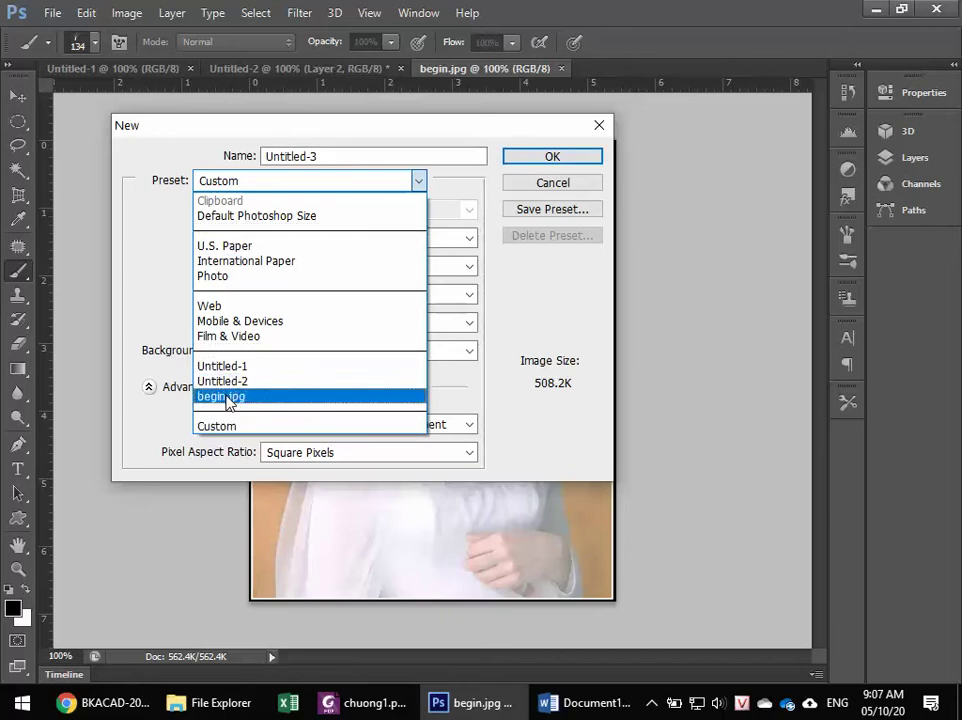
{"action": "left_click", "coordinate": [227, 397]}
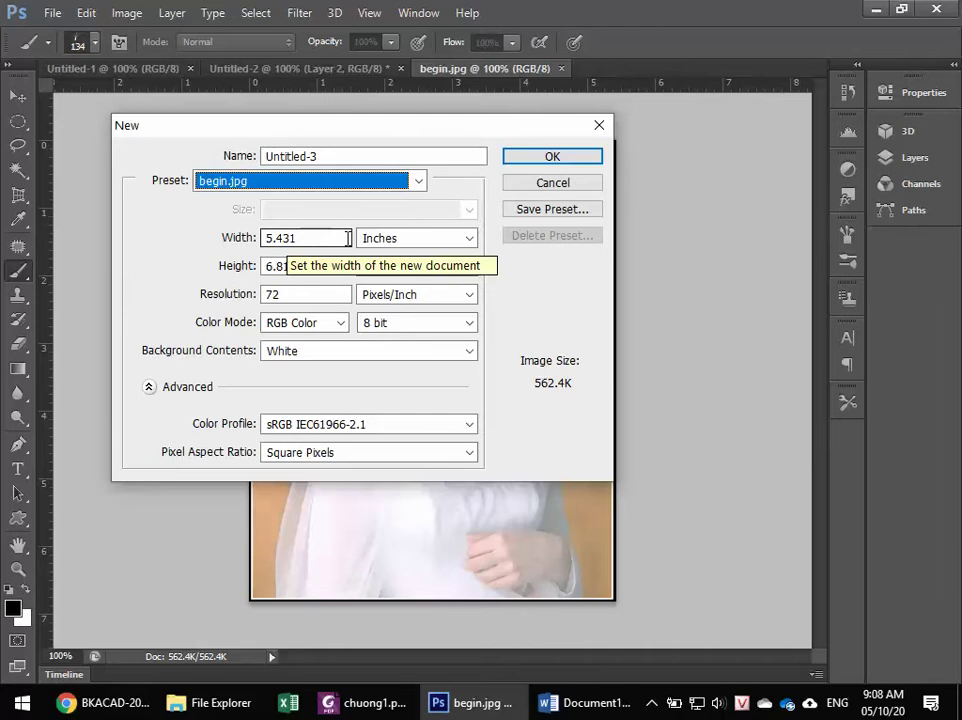
Step: Check the width, the 6.819-inch height and the 72 pixels/inch resolution
{"action": "left_click", "coordinate": [347, 238]}
{"action": "left_click", "coordinate": [336, 263]}
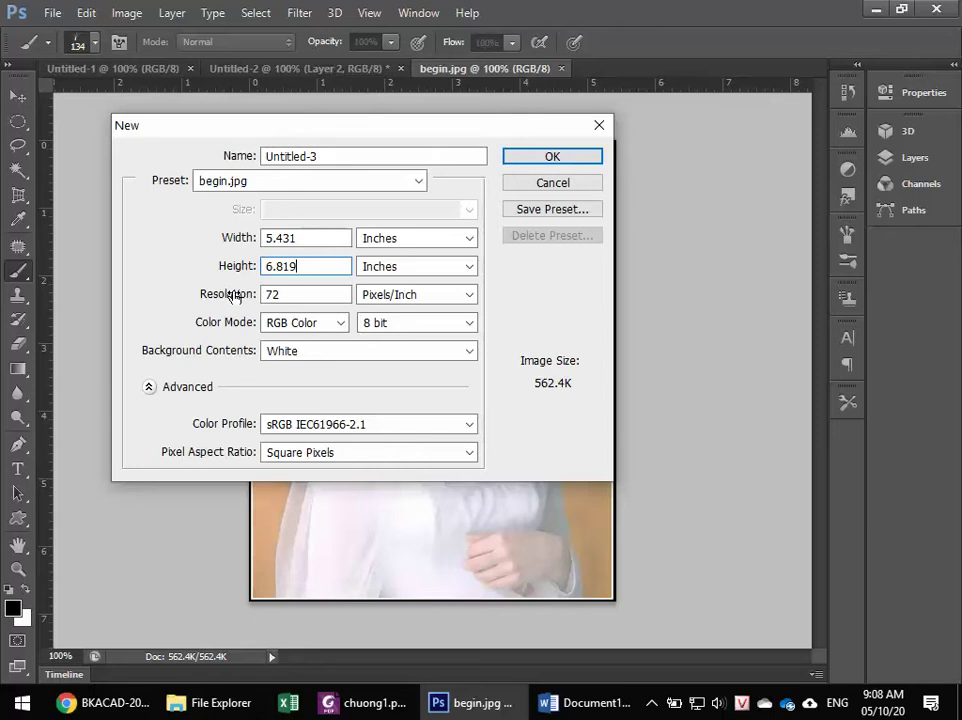
{"action": "left_click", "coordinate": [307, 294]}
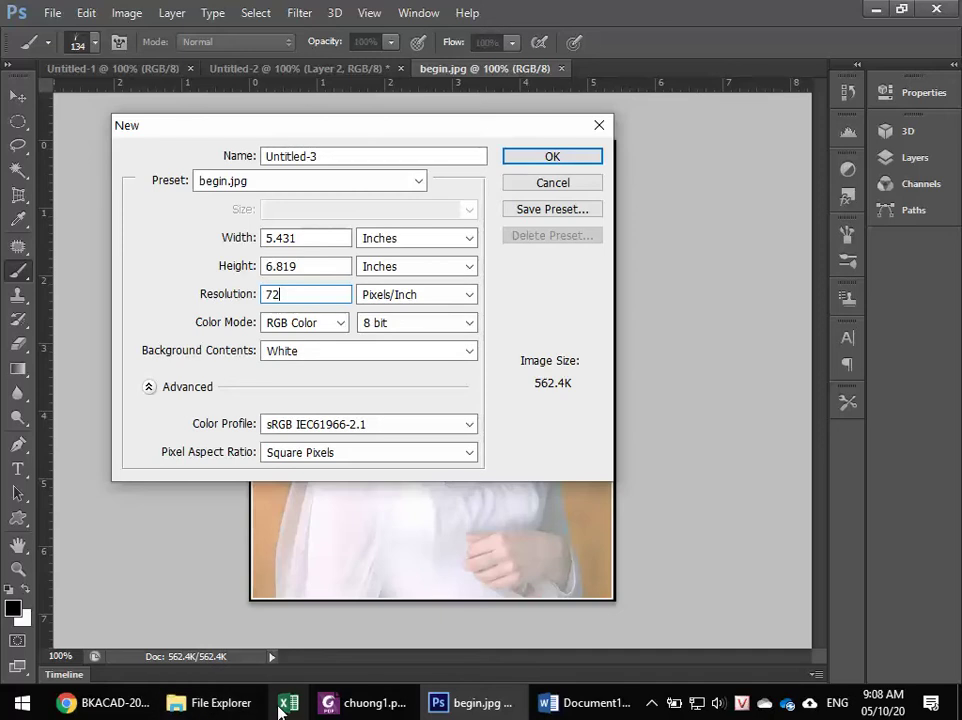
Step: Launch Windows Calculator from the Start search
{"action": "left_click", "coordinate": [22, 703]}
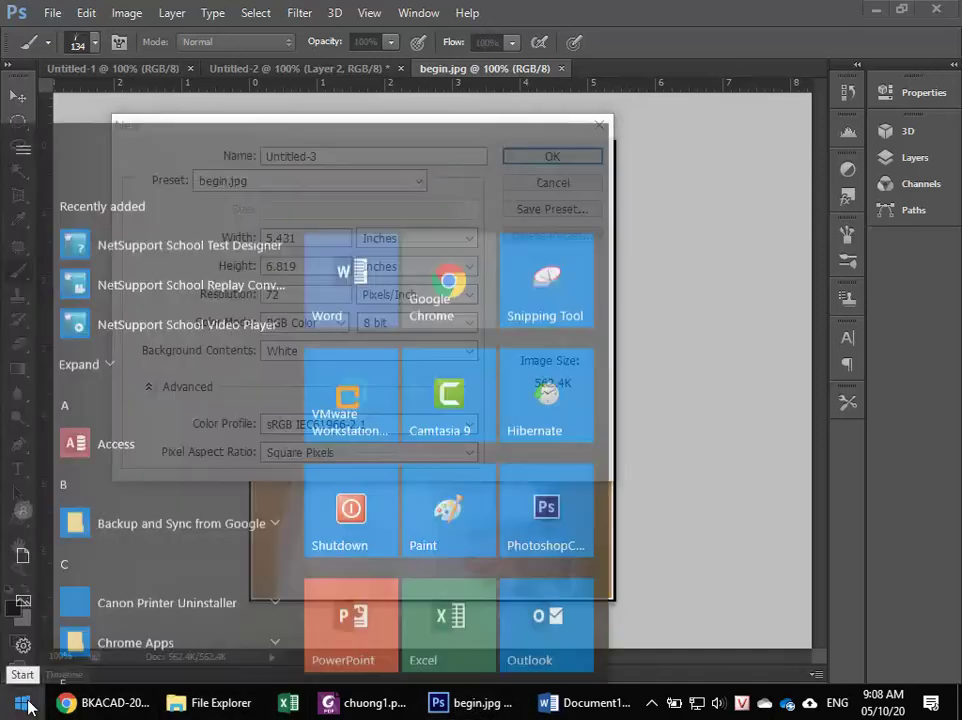
{"action": "type", "text": "ca"}
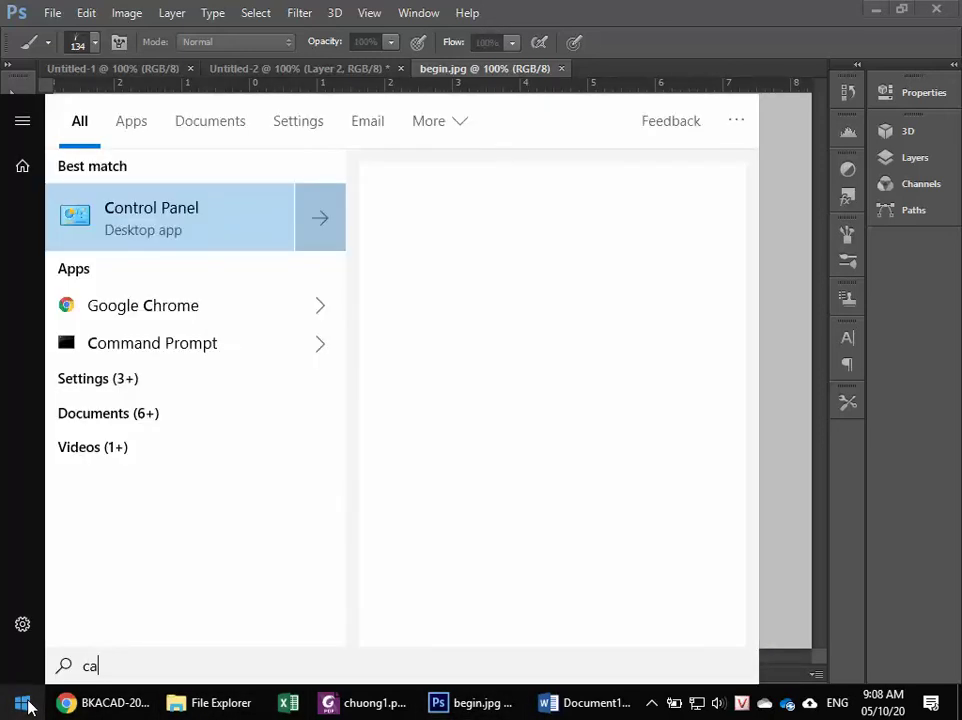
{"action": "type", "text": "l"}
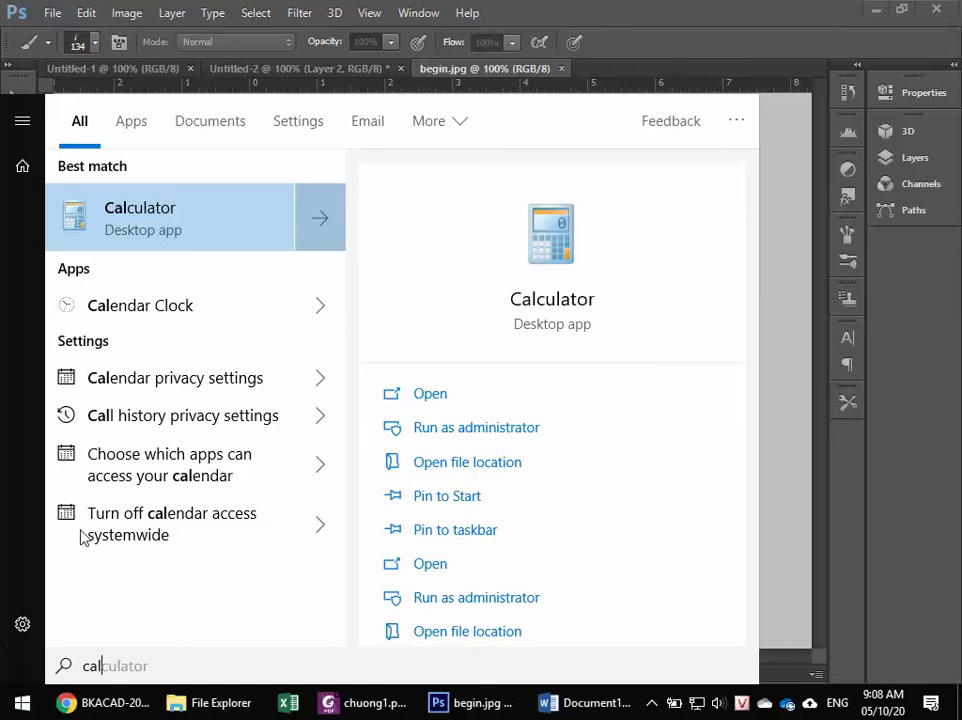
{"action": "left_click", "coordinate": [133, 208]}
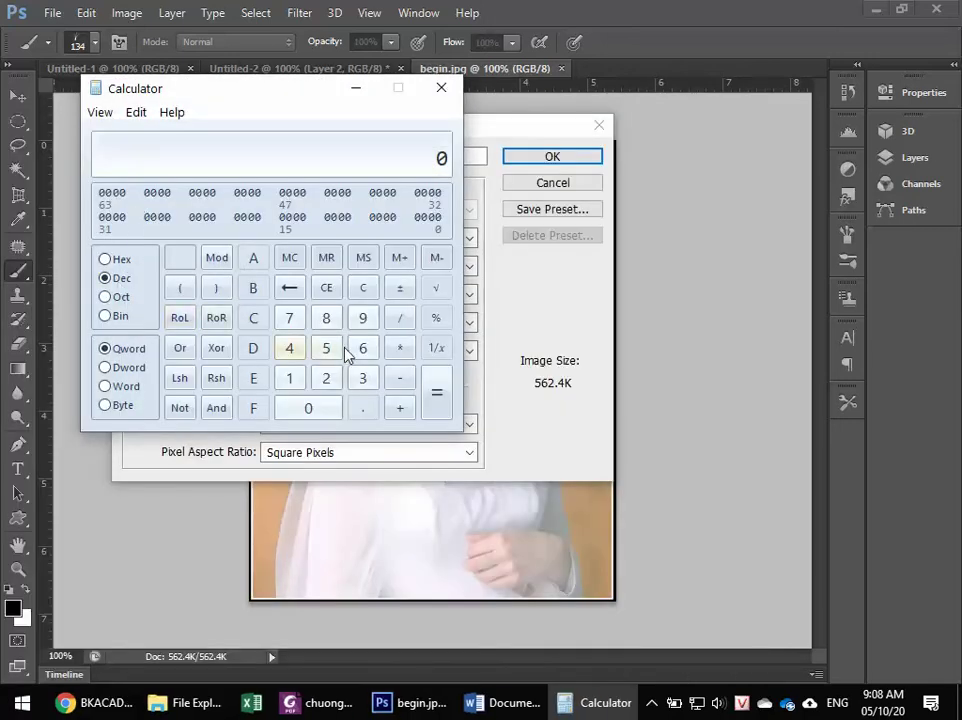
Step: Calculate 72 × 72 = 5184, then return to Photoshop's New dialog
{"action": "left_click", "coordinate": [289, 318]}
{"action": "left_click", "coordinate": [326, 378]}
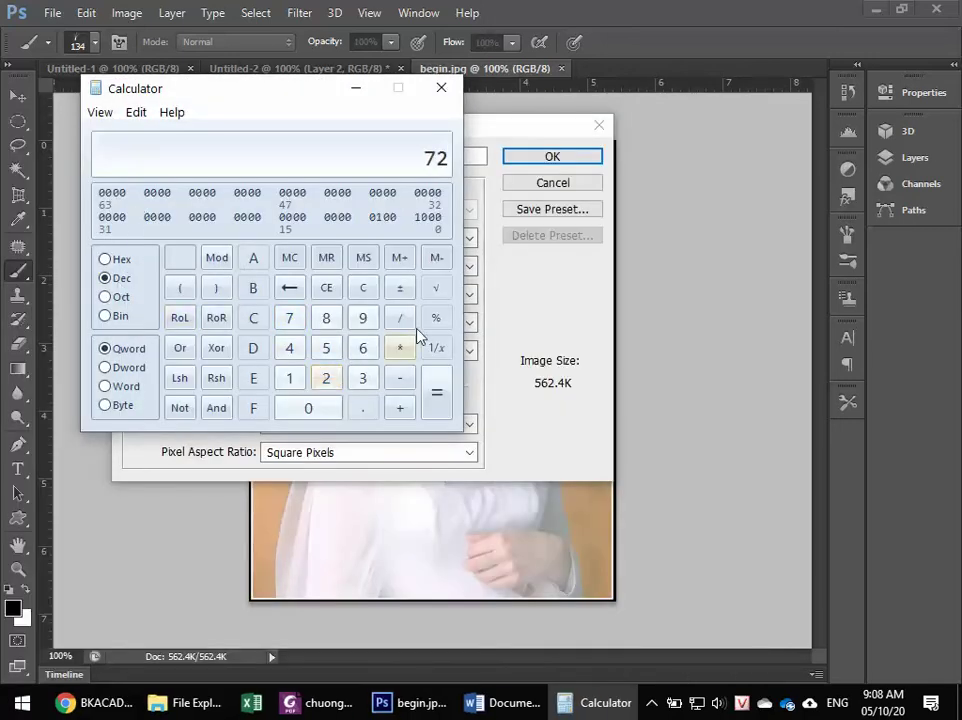
{"action": "left_click", "coordinate": [289, 288]}
{"action": "left_click", "coordinate": [326, 380]}
{"action": "left_click", "coordinate": [400, 348]}
{"action": "left_click", "coordinate": [437, 393]}
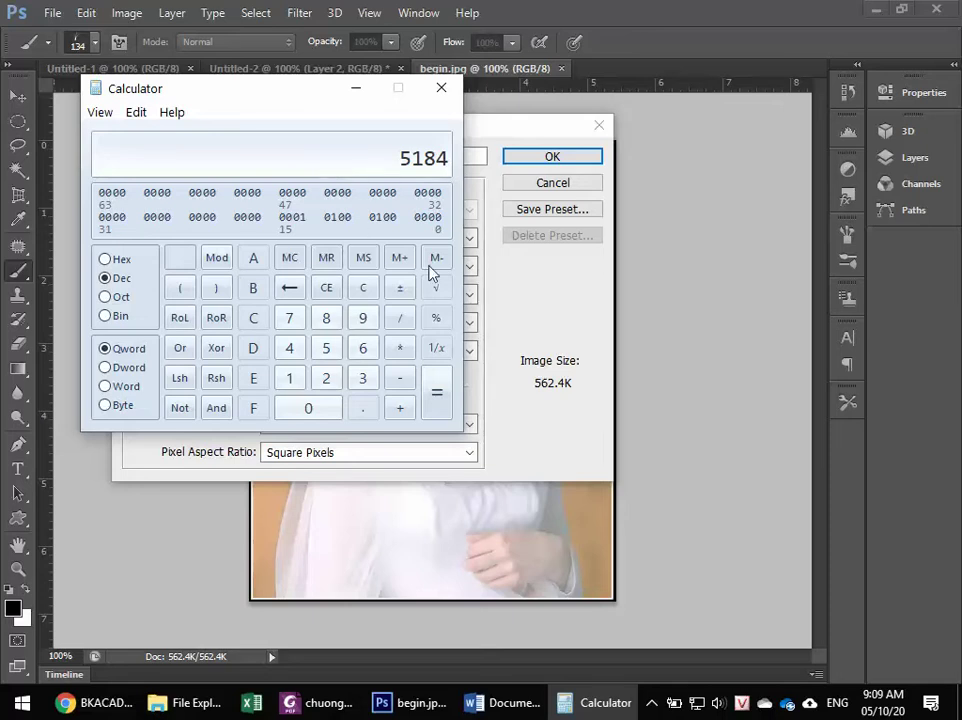
{"action": "left_click", "coordinate": [545, 279]}
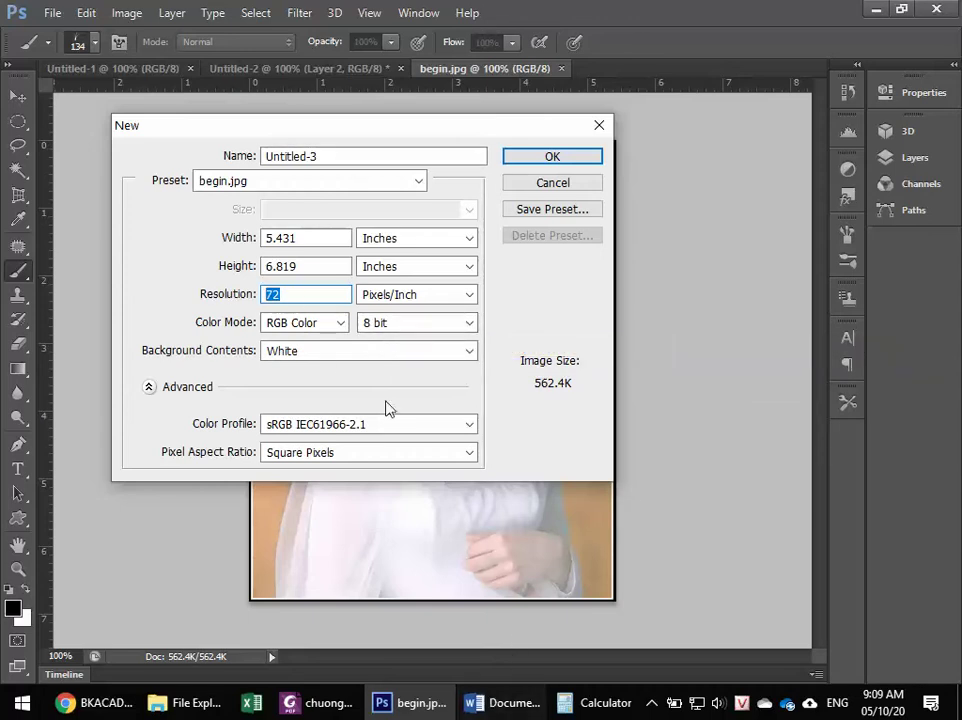
Step: Set the document to 1 inch wide and 1 inch high at 72 pixels/inch
{"action": "left_click", "coordinate": [322, 238]}
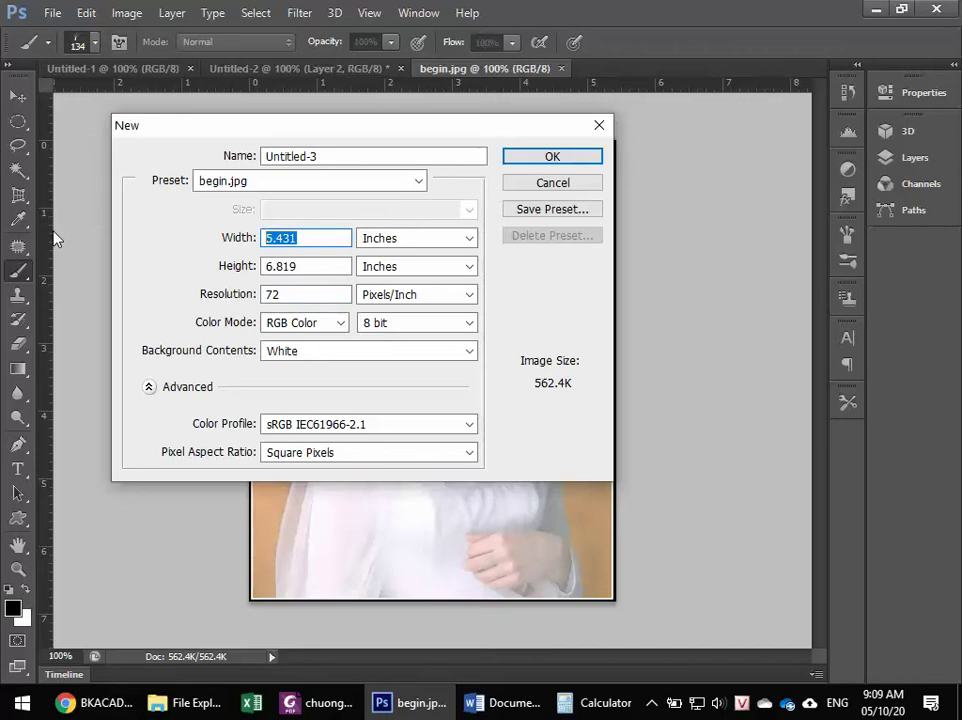
{"action": "type", "text": "1"}
{"action": "key", "text": "Tab"}
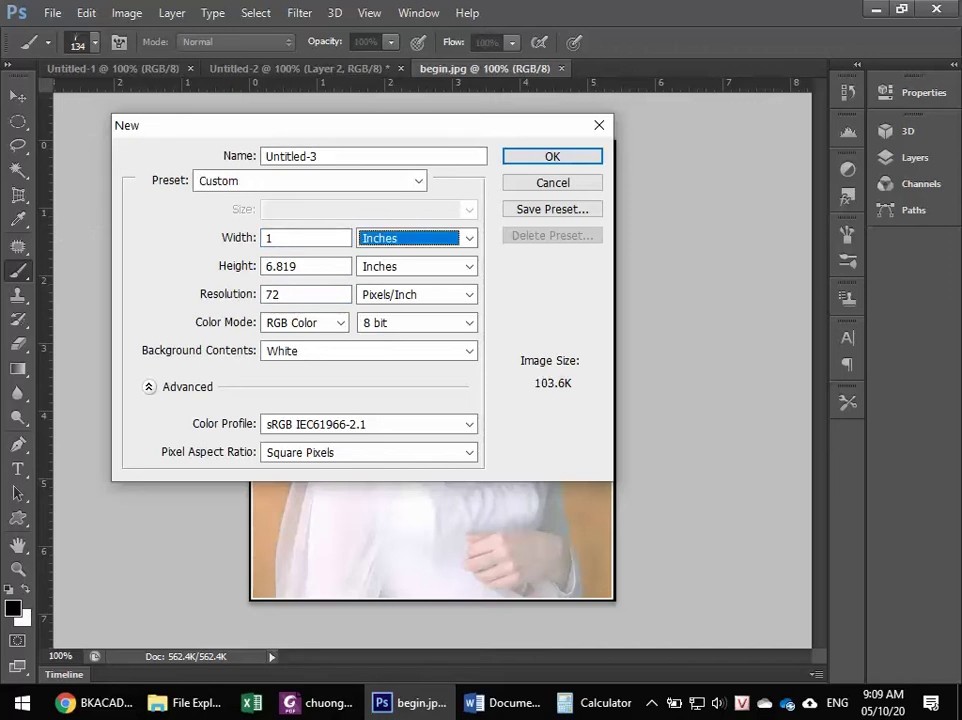
{"action": "key", "text": "Tab"}
{"action": "type", "text": "1"}
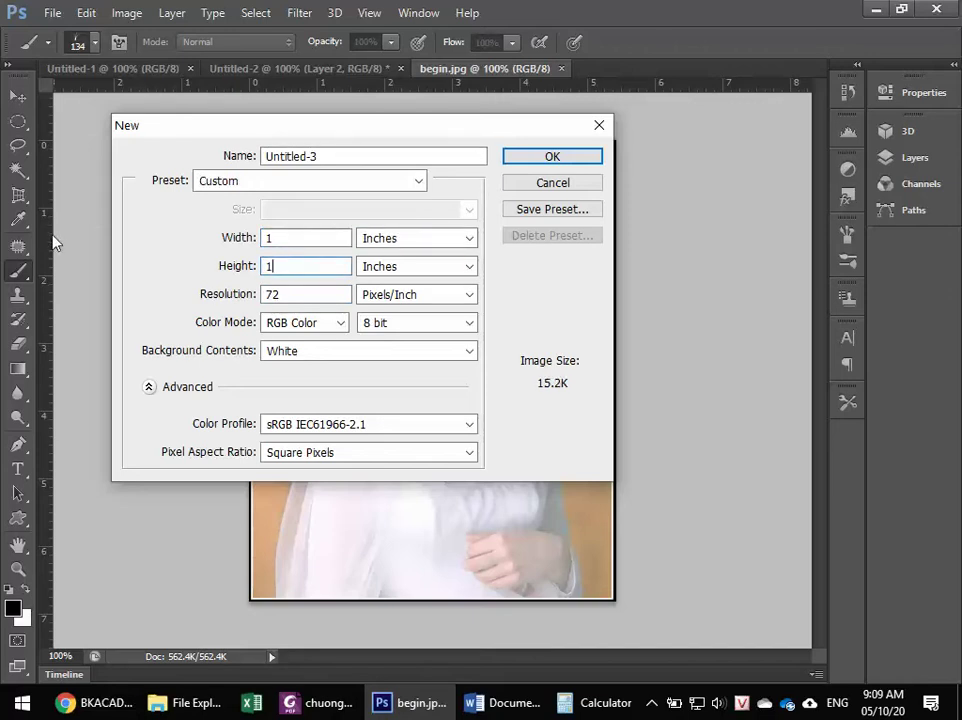
{"action": "key", "text": "Tab"}
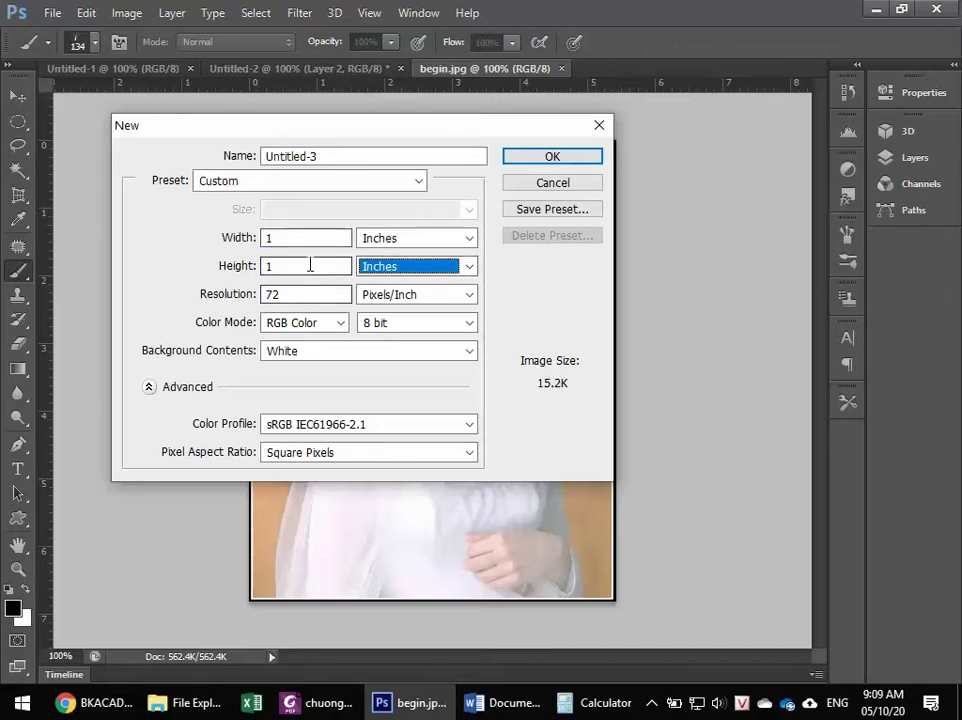
{"action": "left_click", "coordinate": [305, 294]}
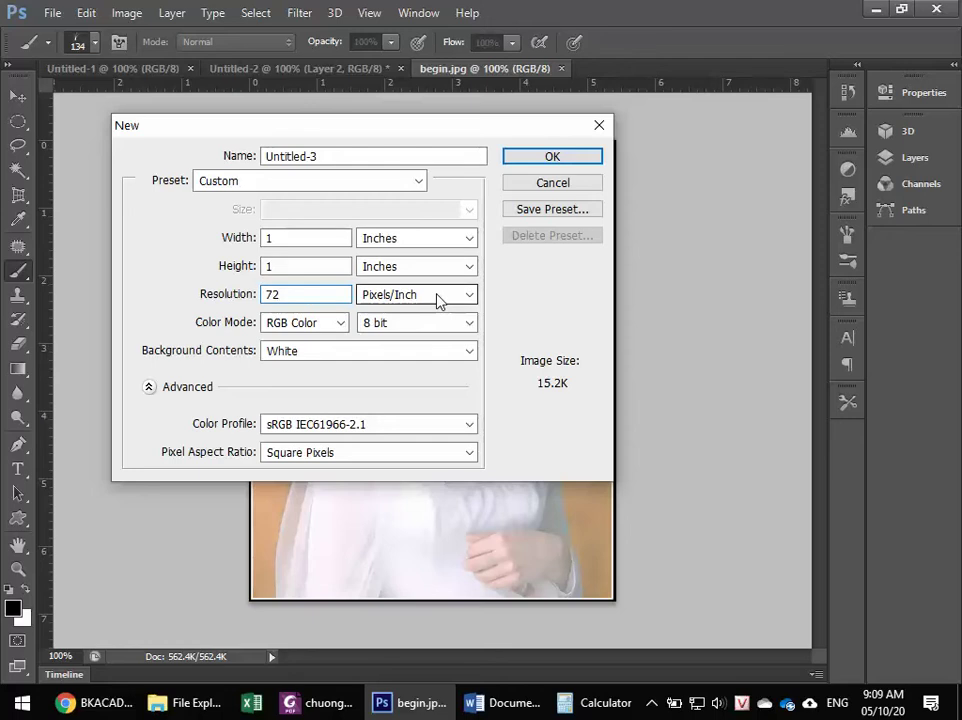
Step: Put Calculator in Standard mode and multiply 72 × 72, showing 5184
{"action": "key", "text": "alt+Tab"}
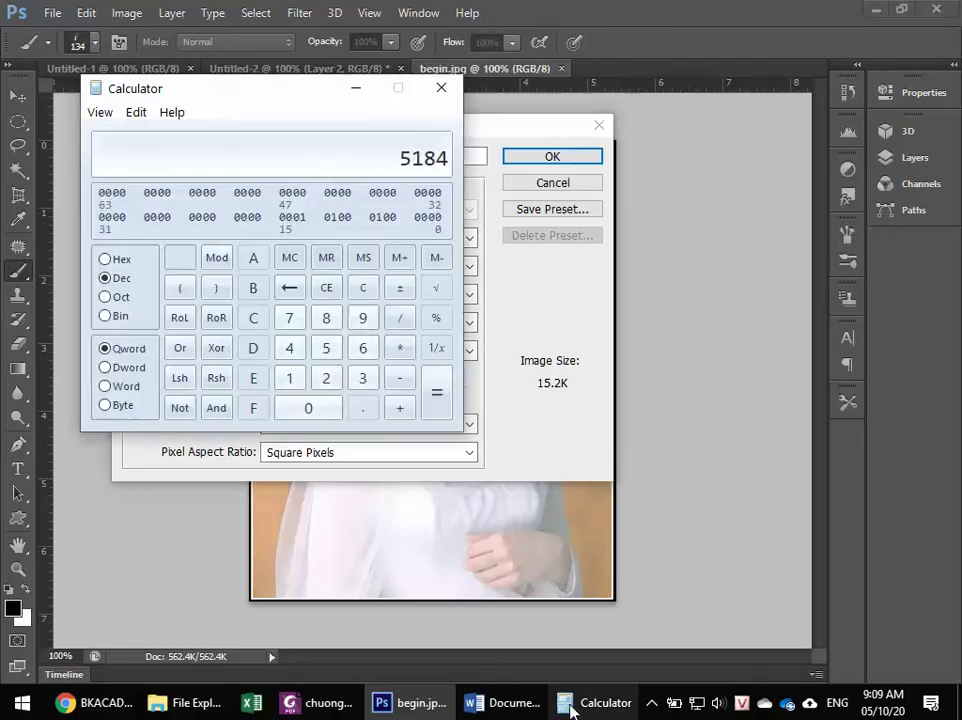
{"action": "left_click", "coordinate": [134, 113]}
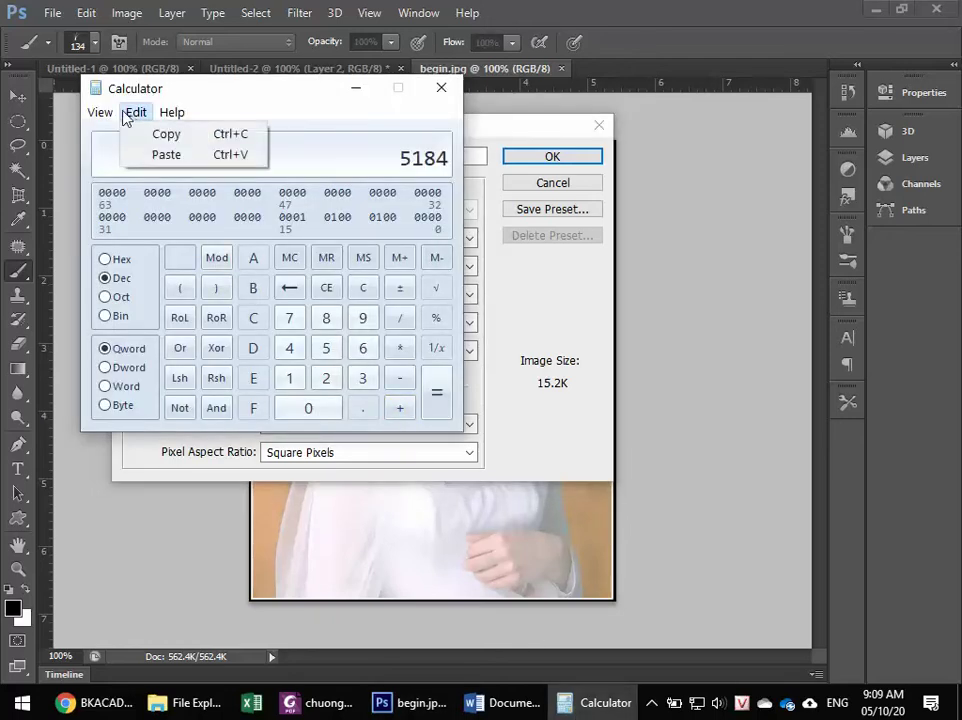
{"action": "left_click", "coordinate": [106, 136]}
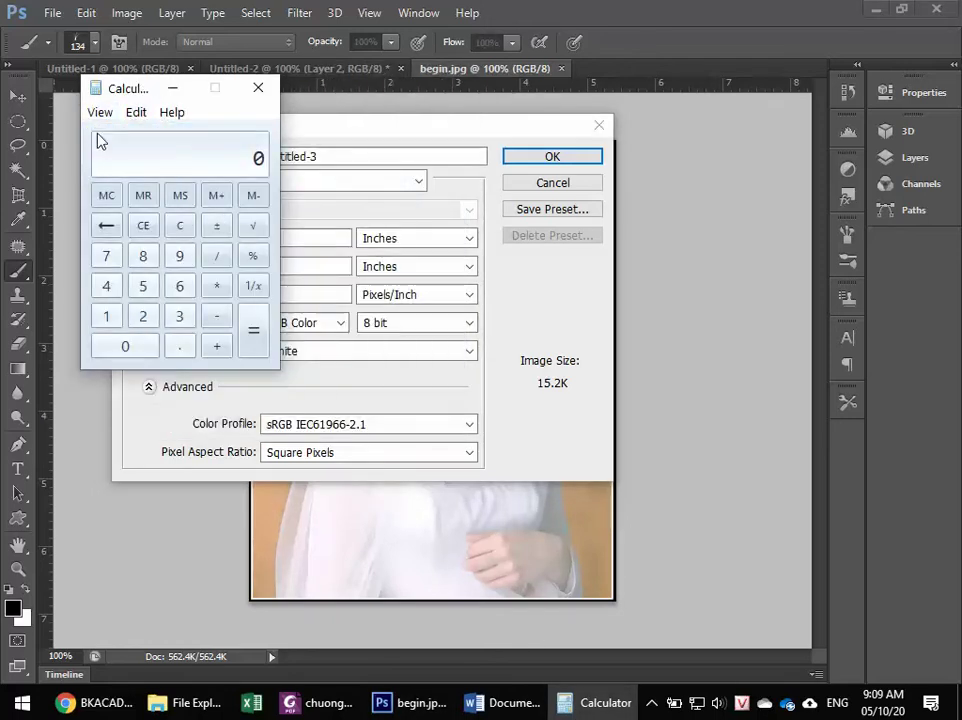
{"action": "left_click", "coordinate": [108, 256]}
{"action": "left_click", "coordinate": [144, 314]}
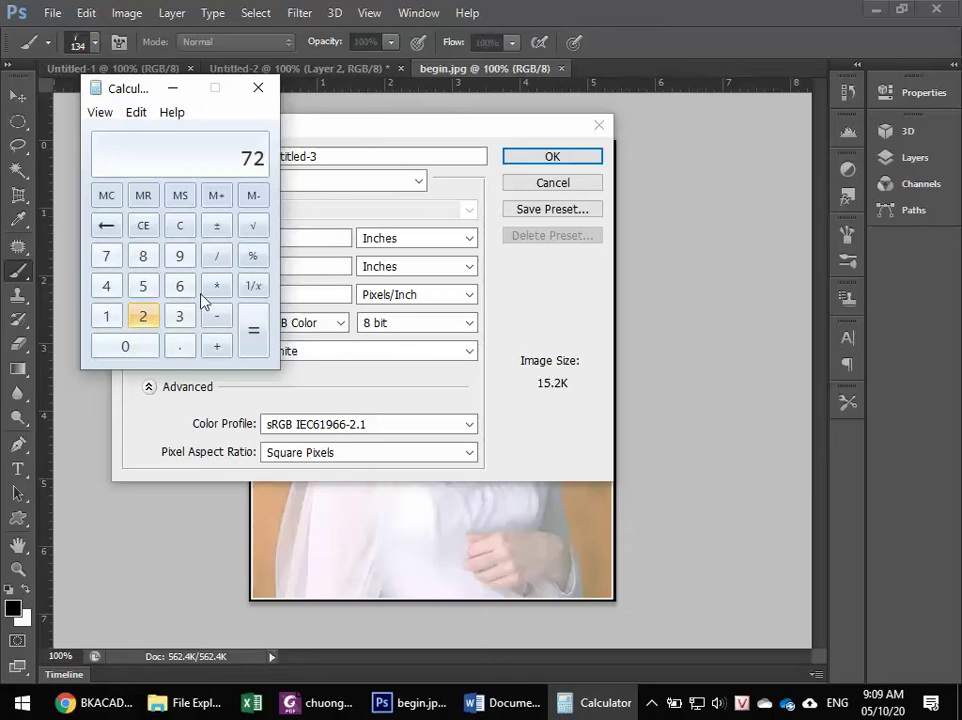
{"action": "left_click", "coordinate": [217, 286]}
{"action": "left_click", "coordinate": [107, 256]}
{"action": "left_click", "coordinate": [143, 314]}
{"action": "left_click", "coordinate": [211, 288]}
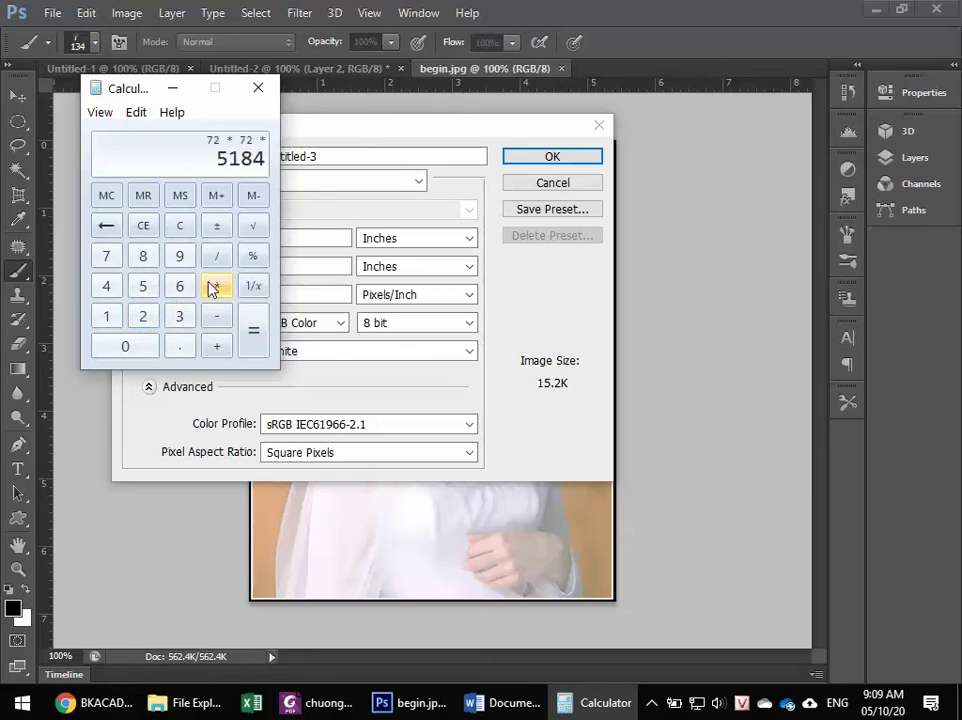
Step: Multiply by 8 to get 41472, then divide by 8 back to 5184
{"action": "left_click", "coordinate": [141, 257]}
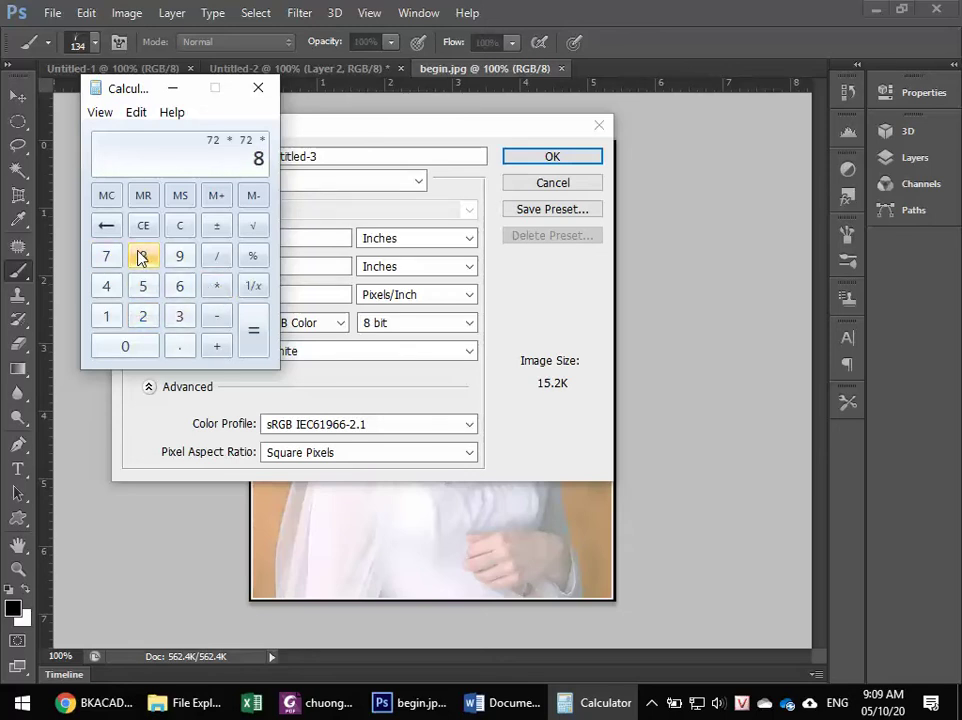
{"action": "left_click", "coordinate": [255, 335]}
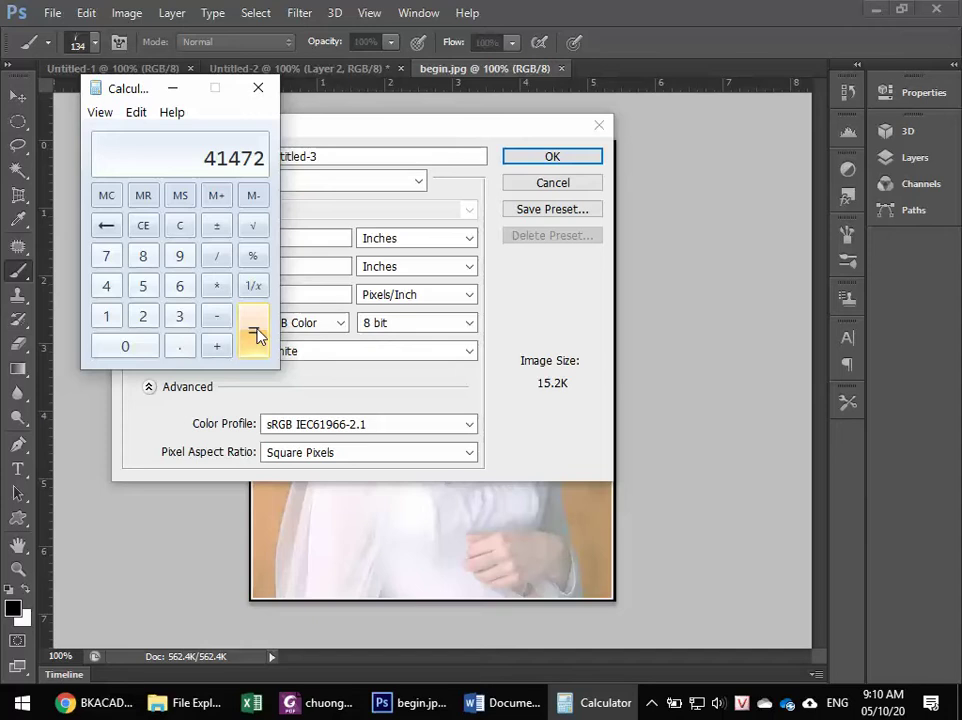
{"action": "left_click", "coordinate": [223, 262]}
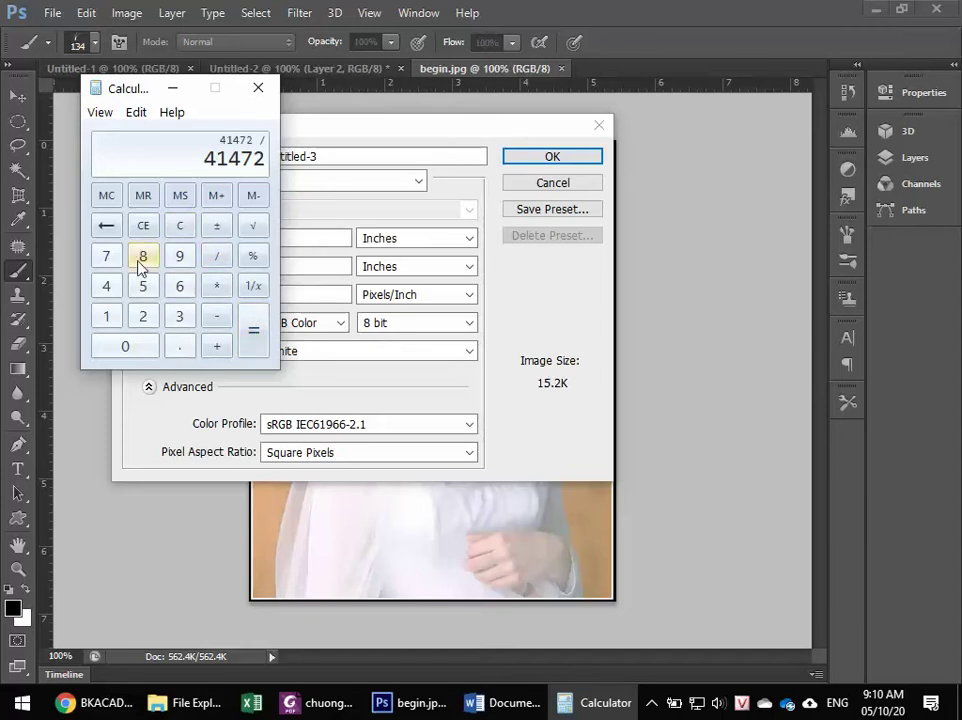
{"action": "left_click", "coordinate": [143, 257]}
{"action": "left_click", "coordinate": [250, 340]}
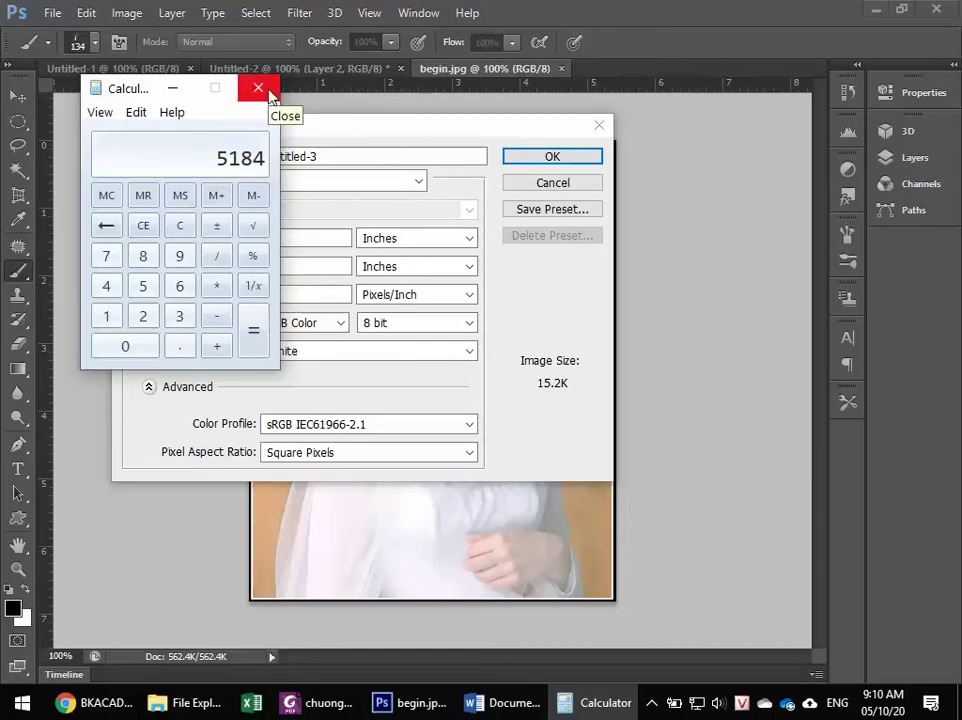
Step: Close Calculator and confirm the New dialog's Color Mode remains RGB Color
{"action": "left_click", "coordinate": [266, 91]}
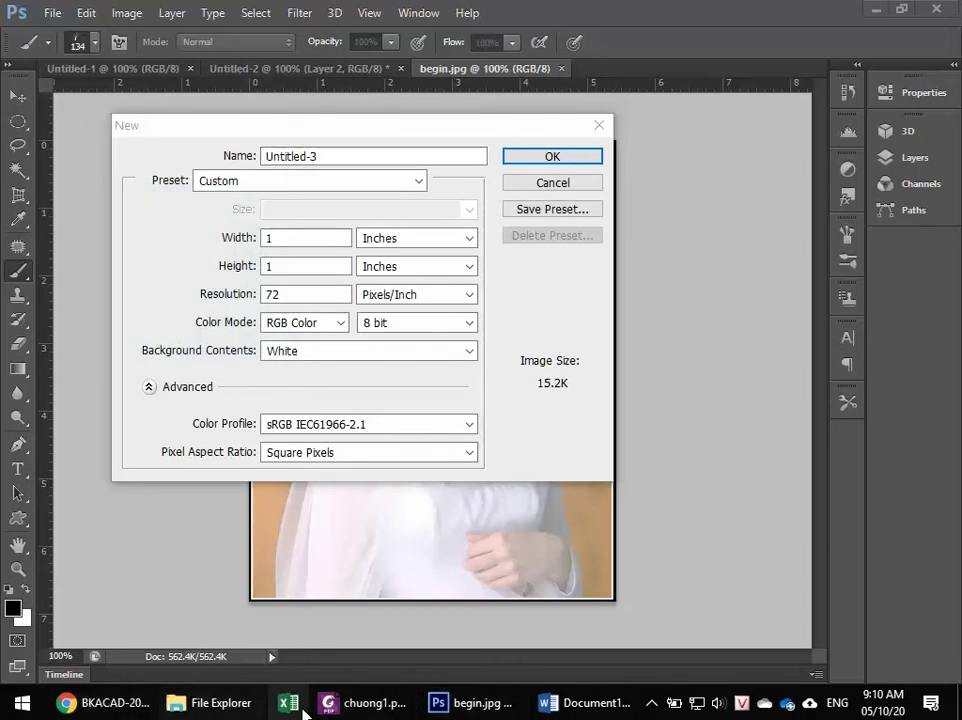
{"action": "left_click", "coordinate": [470, 703]}
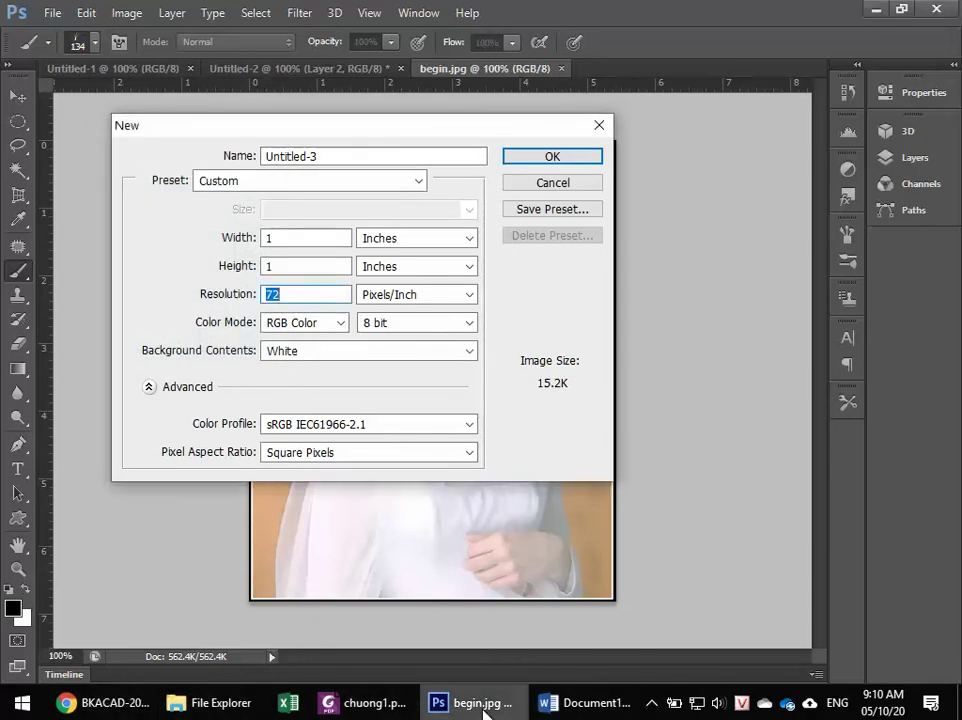
{"action": "left_click", "coordinate": [284, 327]}
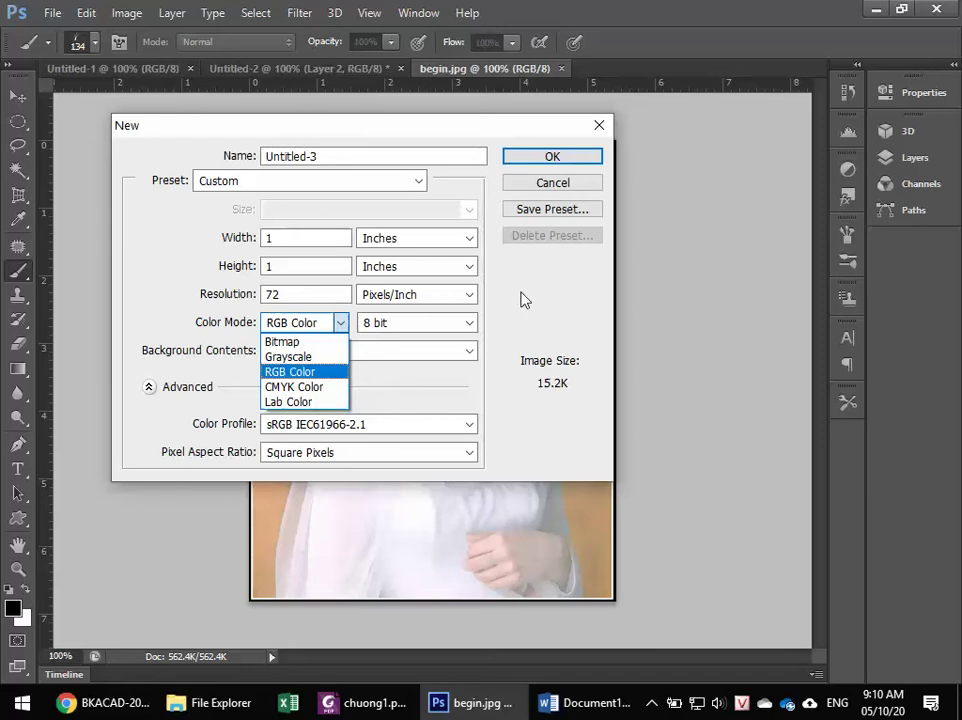
{"action": "left_click", "coordinate": [290, 371]}
{"action": "mouse_move", "coordinate": [212, 703]}
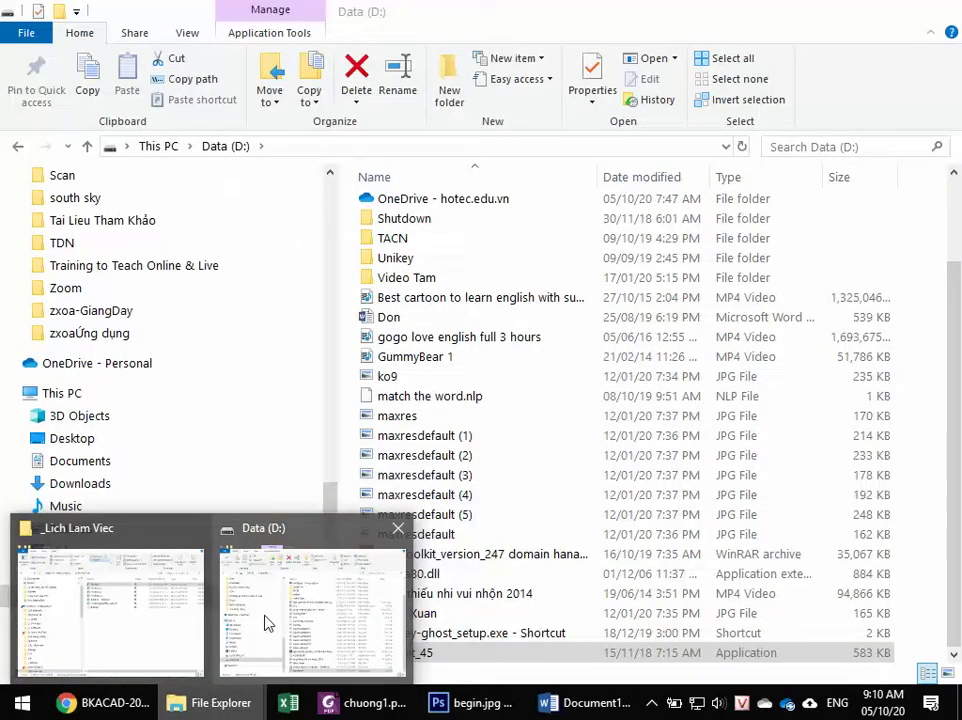
Step: In the Data (D:) Explorer window, open the _2. Mon Hoc folder
{"action": "left_click", "coordinate": [267, 623]}
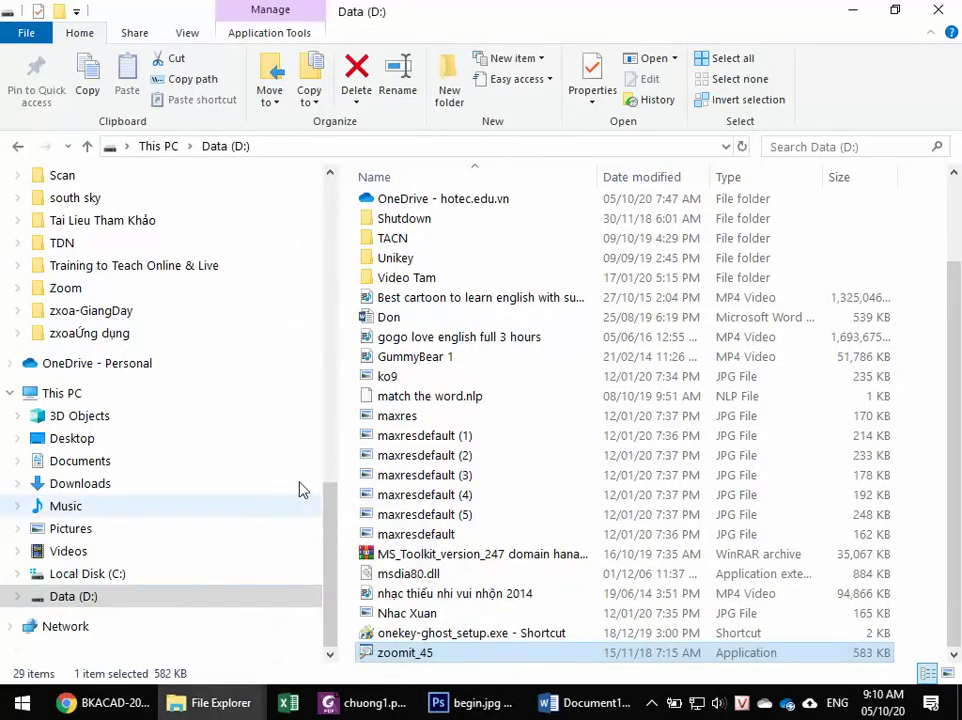
{"action": "scroll", "coordinate": [137, 440], "scroll_direction": "up", "scroll_amount": 2}
{"action": "scroll", "coordinate": [137, 440], "scroll_direction": "up", "scroll_amount": 2}
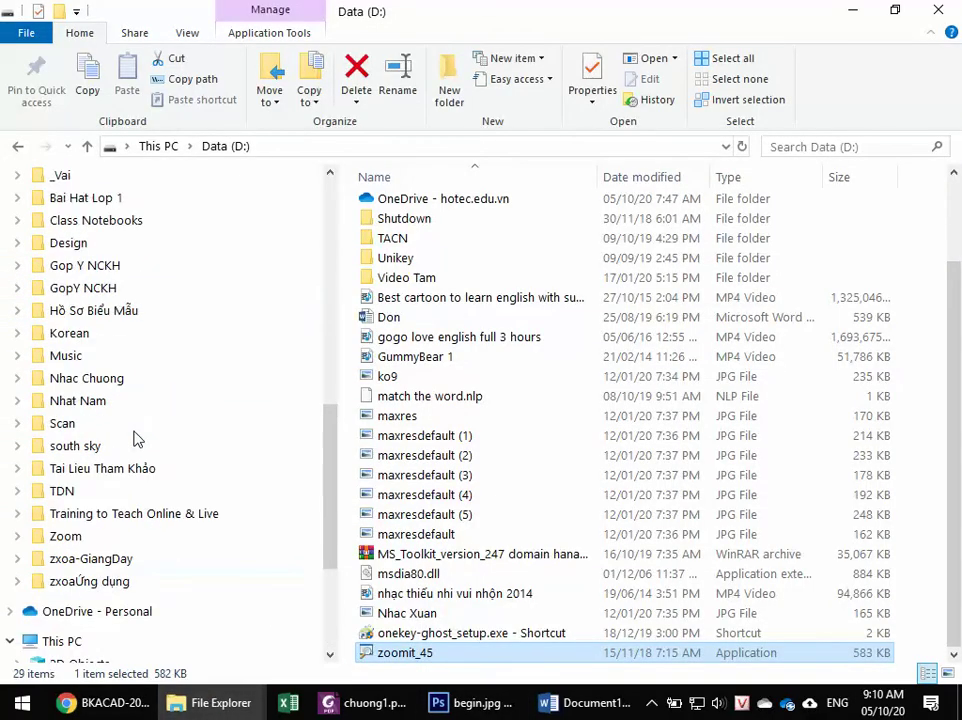
{"action": "scroll", "coordinate": [137, 440], "scroll_direction": "up", "scroll_amount": 2}
{"action": "scroll", "coordinate": [137, 440], "scroll_direction": "up", "scroll_amount": 1}
{"action": "scroll", "coordinate": [137, 440], "scroll_direction": "up", "scroll_amount": 2}
{"action": "scroll", "coordinate": [137, 440], "scroll_direction": "up", "scroll_amount": 2}
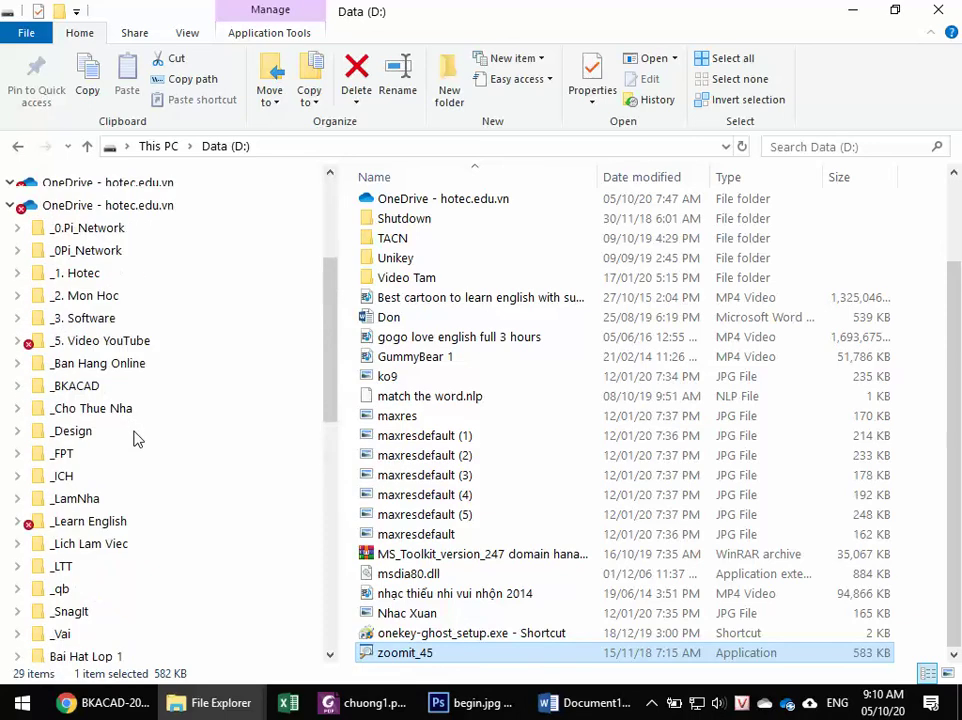
{"action": "left_click", "coordinate": [101, 322]}
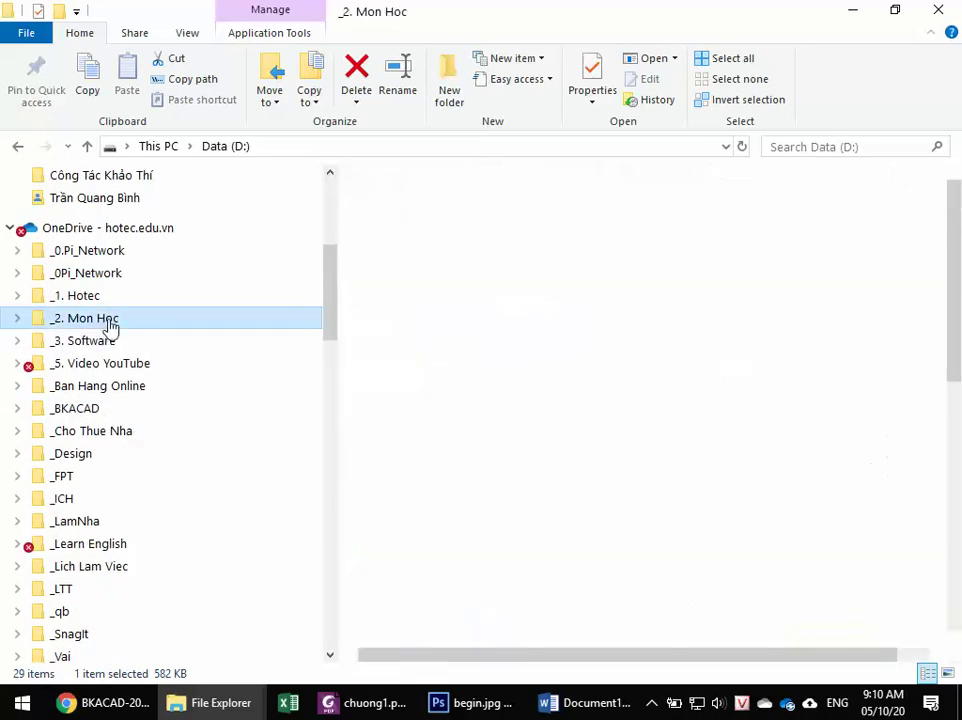
Step: Go into Photoshop > Bai Tap PhotoCban > Lab 5-Tomau and select Flower01
{"action": "scroll", "coordinate": [462, 540], "scroll_direction": "down", "scroll_amount": 1}
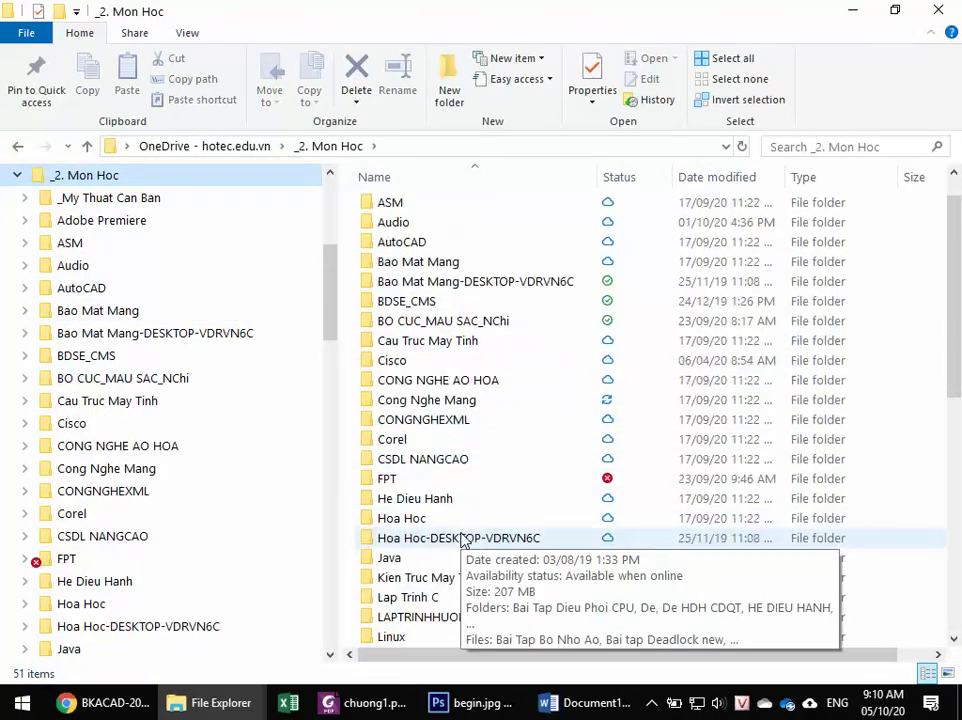
{"action": "scroll", "coordinate": [462, 540], "scroll_direction": "down", "scroll_amount": 1}
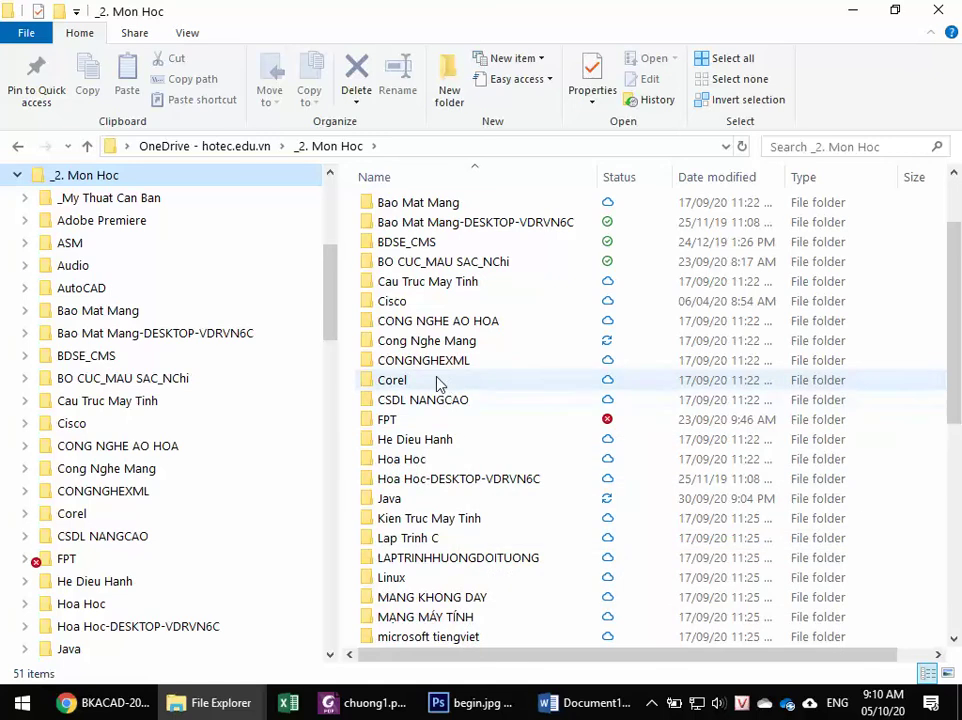
{"action": "scroll", "coordinate": [437, 383], "scroll_direction": "up", "scroll_amount": 1}
{"action": "scroll", "coordinate": [437, 383], "scroll_direction": "up", "scroll_amount": 1}
{"action": "scroll", "coordinate": [437, 383], "scroll_direction": "down", "scroll_amount": 4}
{"action": "scroll", "coordinate": [456, 456], "scroll_direction": "down", "scroll_amount": 4}
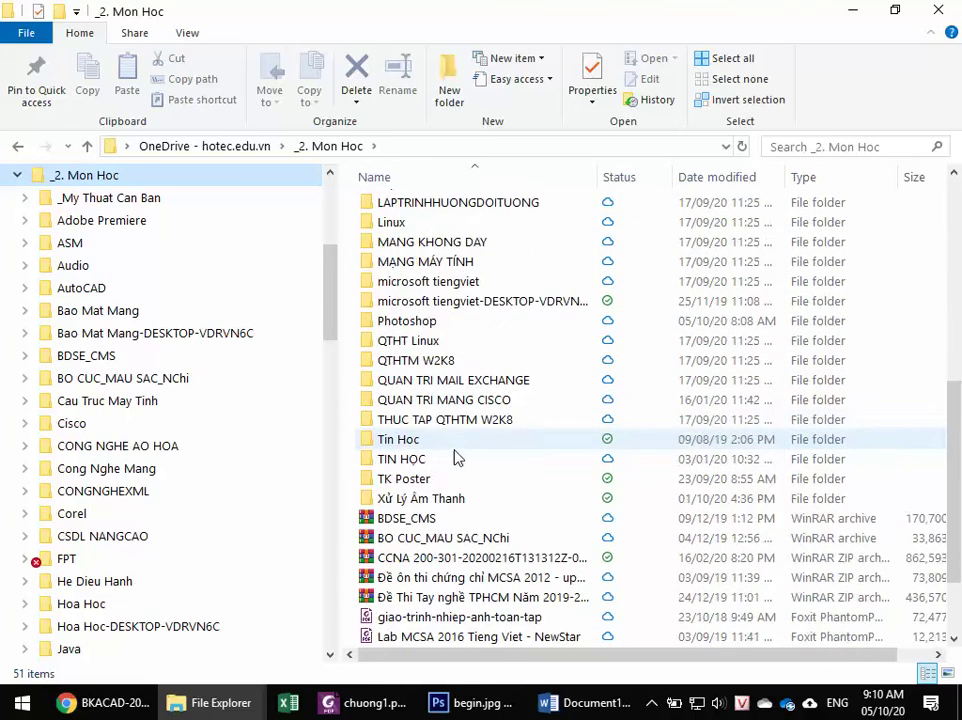
{"action": "scroll", "coordinate": [444, 451], "scroll_direction": "up", "scroll_amount": 1}
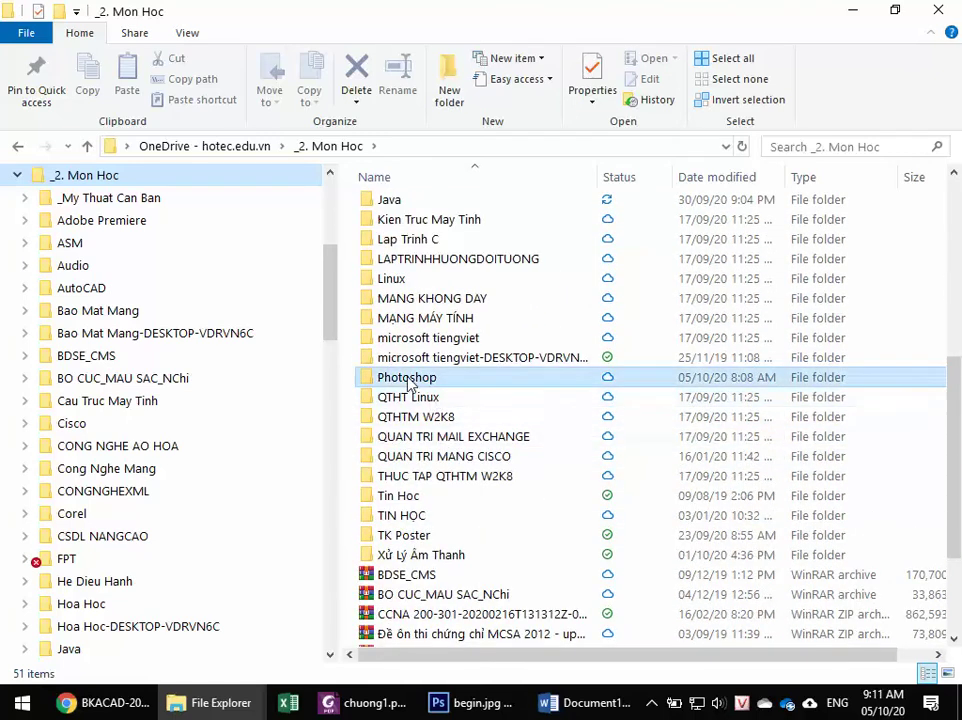
{"action": "double_click", "coordinate": [407, 378]}
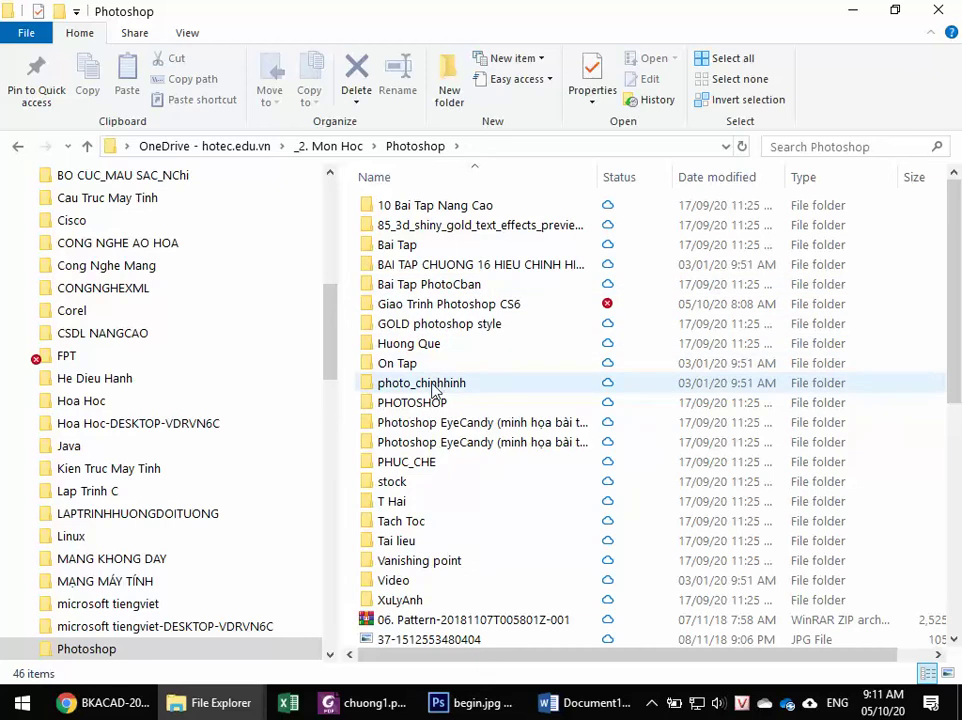
{"action": "double_click", "coordinate": [446, 284]}
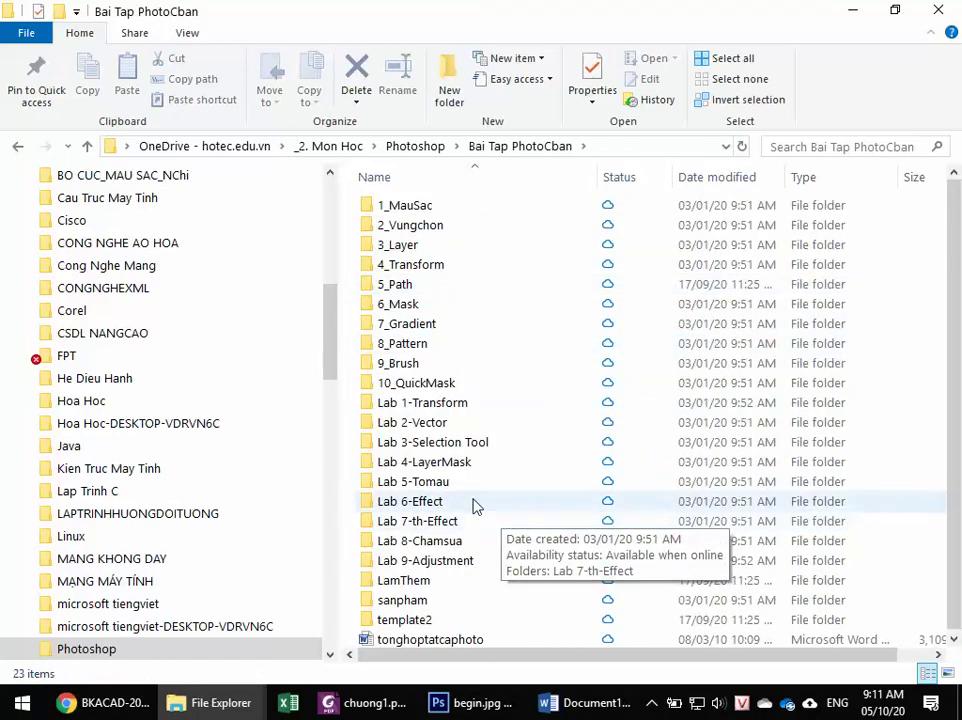
{"action": "double_click", "coordinate": [420, 484]}
{"action": "double_click", "coordinate": [418, 213]}
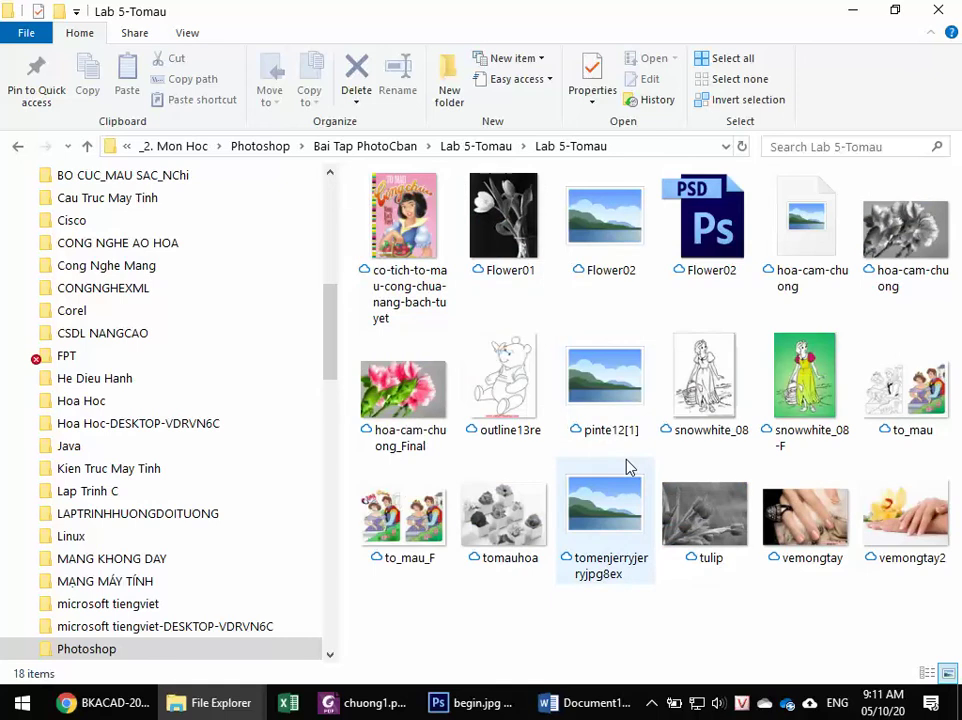
{"action": "left_click", "coordinate": [505, 220]}
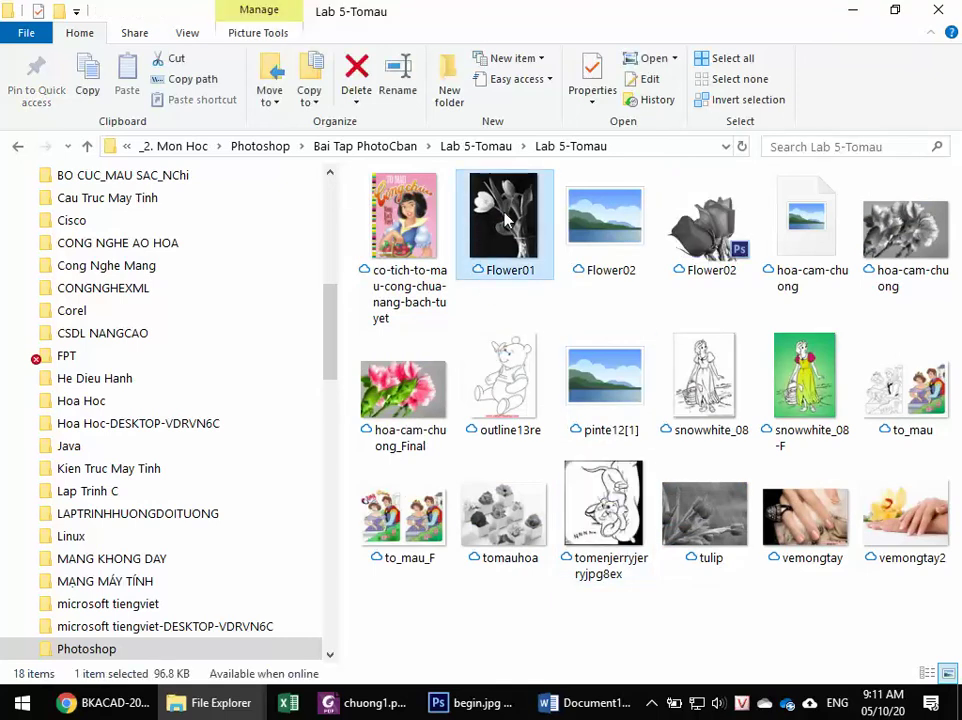
Step: View Flower01, the black-and-white tulip photo, in Windows Photo Viewer
{"action": "double_click", "coordinate": [505, 220]}
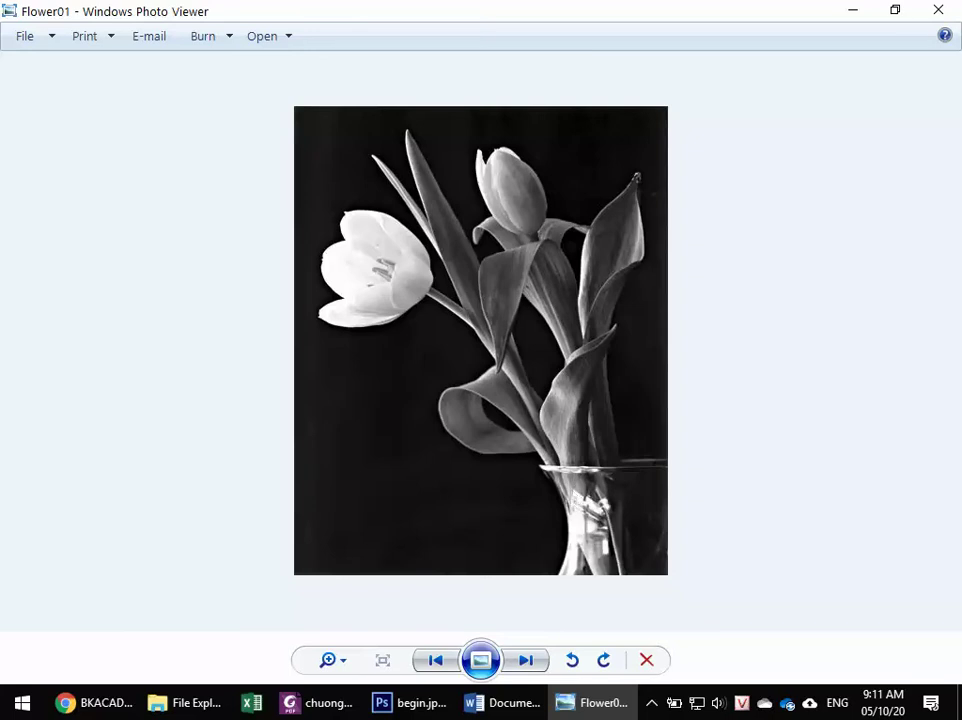
Step: Return to begin.jpg, dismiss the New dialog, and convert the image to Grayscale
{"action": "left_click", "coordinate": [421, 705]}
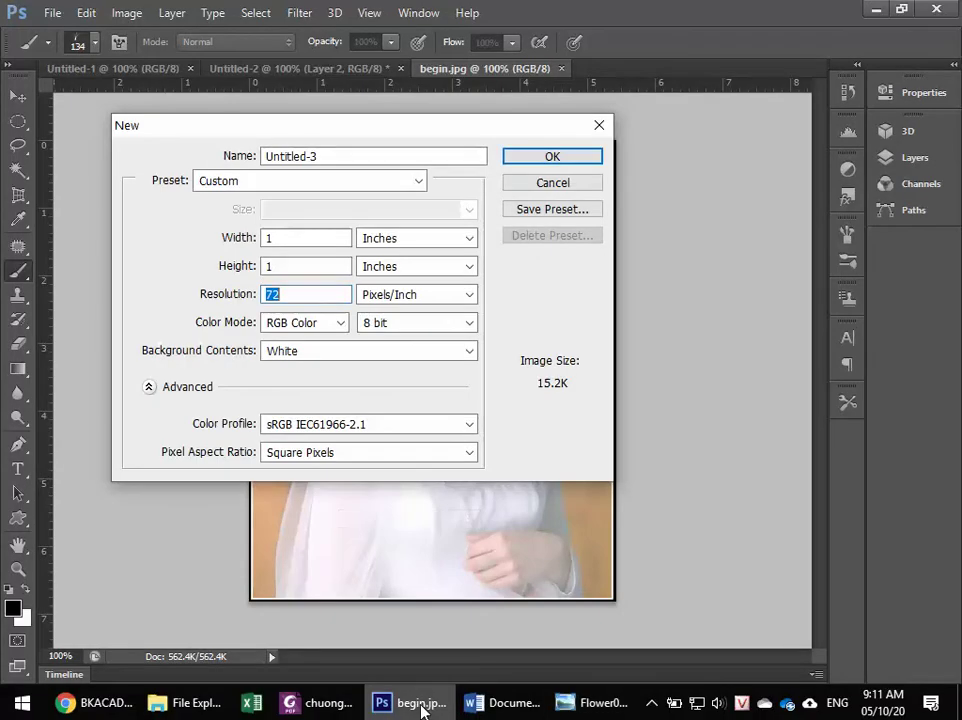
{"action": "left_click", "coordinate": [543, 185]}
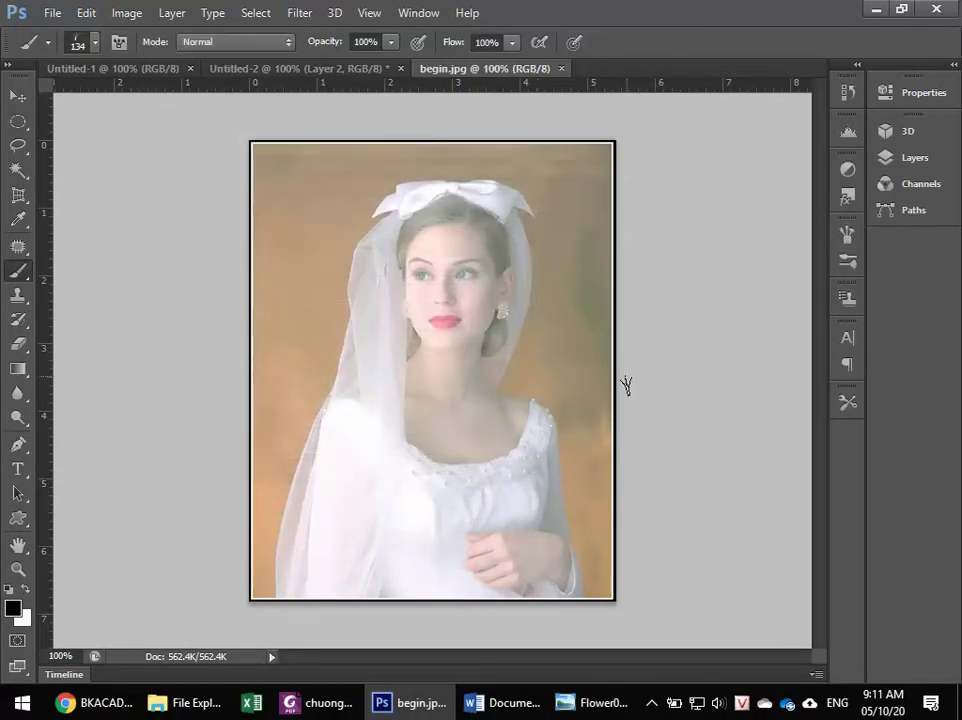
{"action": "left_click", "coordinate": [118, 18]}
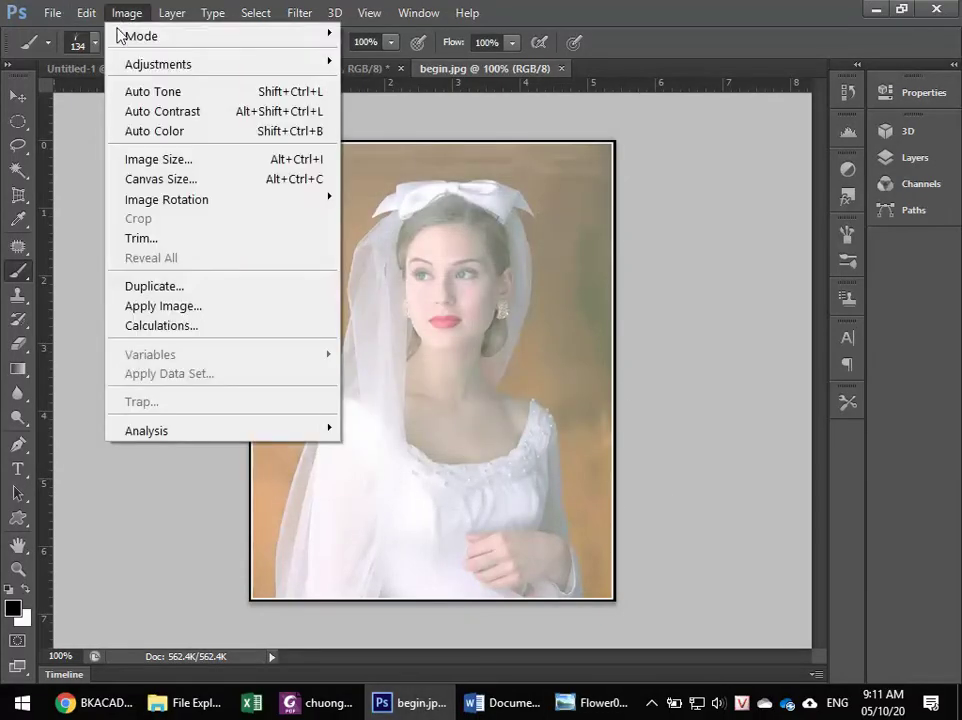
{"action": "mouse_move", "coordinate": [141, 36]}
{"action": "left_click", "coordinate": [340, 52]}
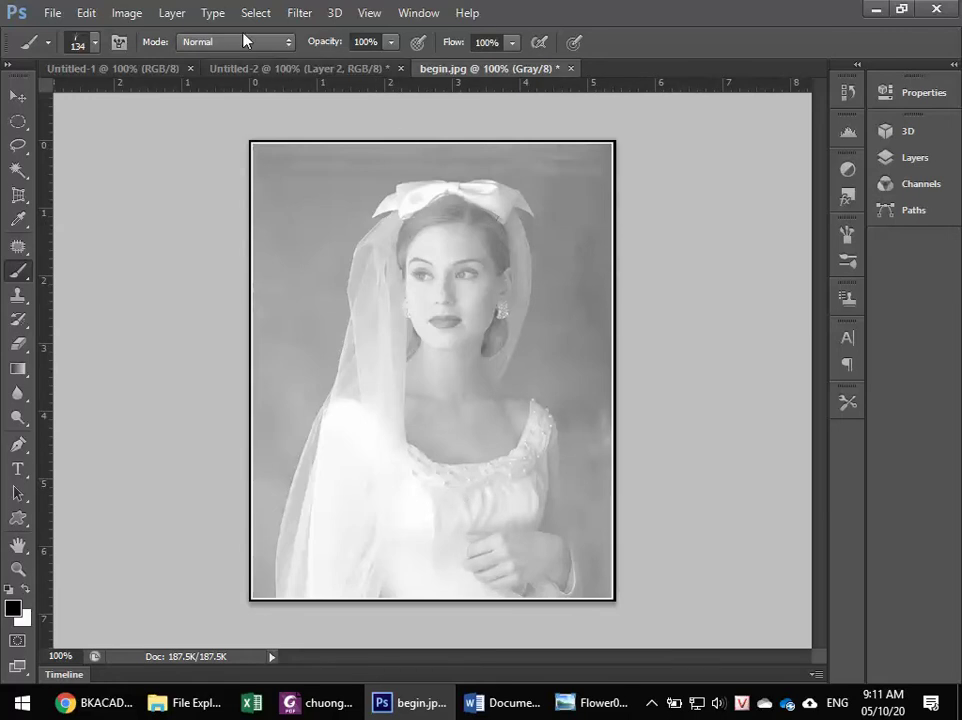
Step: Convert the grayscale begin.jpg to Bitmap mode using Diffusion Dither
{"action": "left_click", "coordinate": [127, 13]}
{"action": "left_click", "coordinate": [379, 37]}
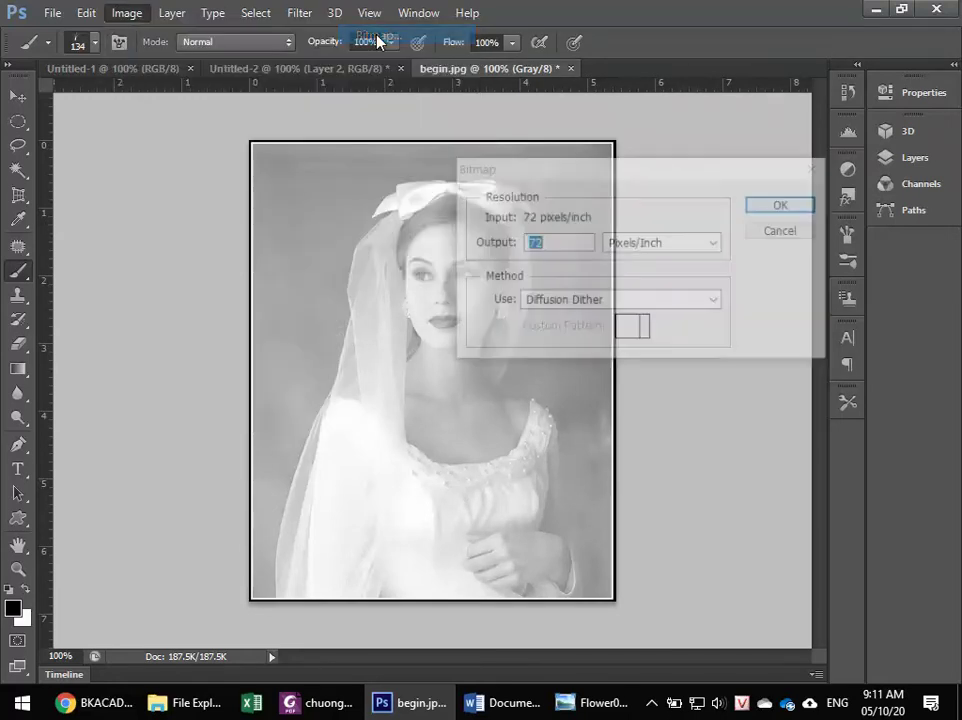
{"action": "left_click", "coordinate": [766, 205]}
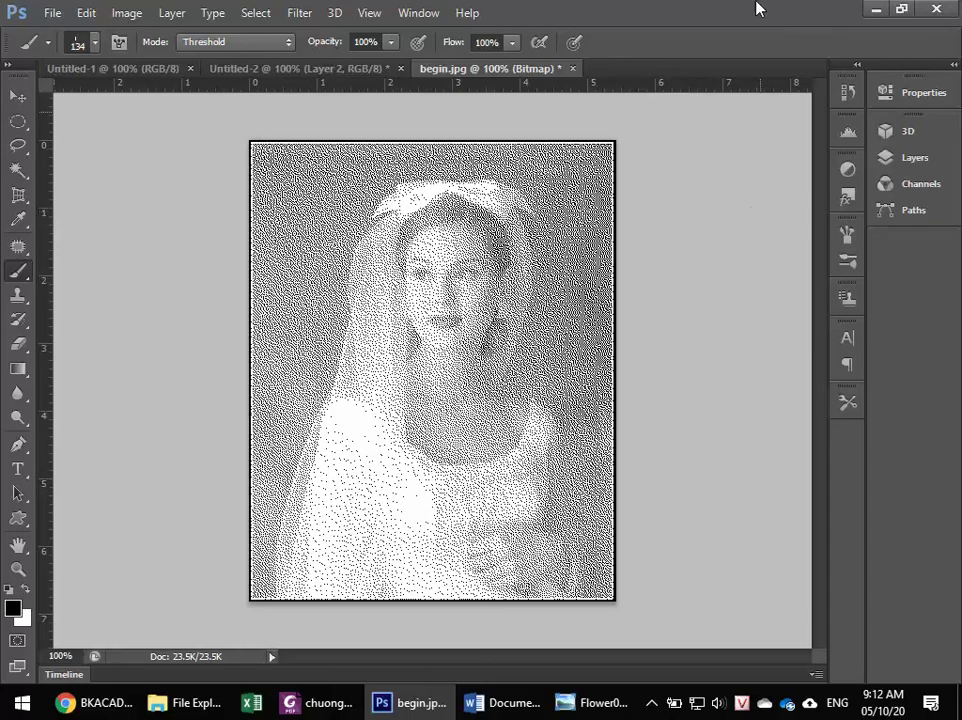
Step: Zoom in to inspect the dither, then undo the Bitmap conversion back to Grayscale
{"action": "scroll", "coordinate": [478, 205], "scroll_direction": "up", "scroll_amount": 4}
{"action": "scroll", "coordinate": [478, 205], "scroll_direction": "up", "scroll_amount": 5}
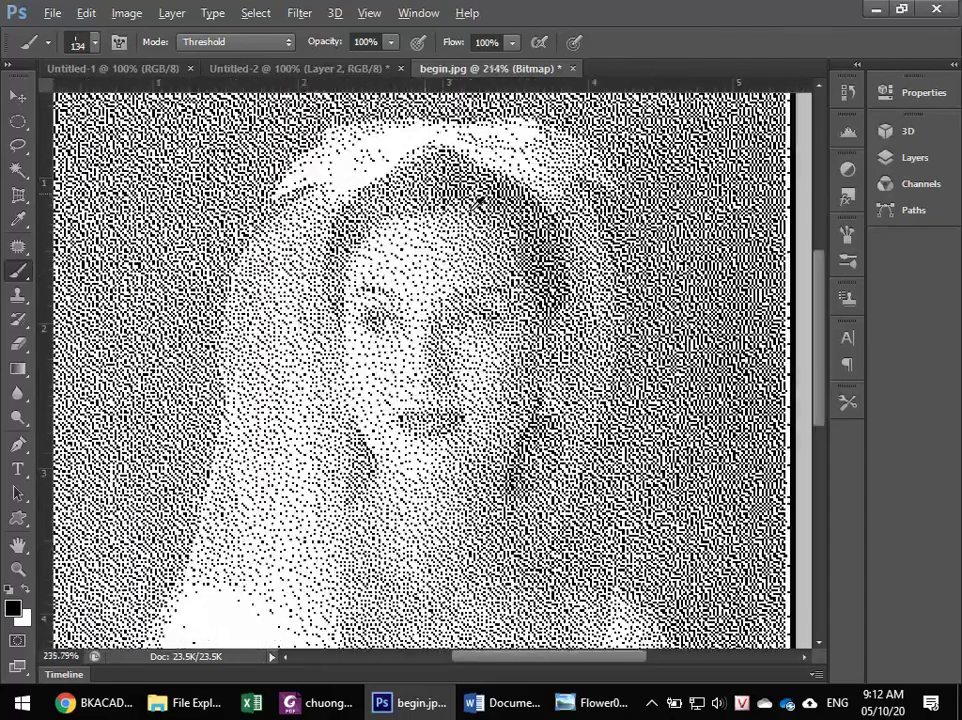
{"action": "scroll", "coordinate": [479, 202], "scroll_direction": "down", "scroll_amount": 2}
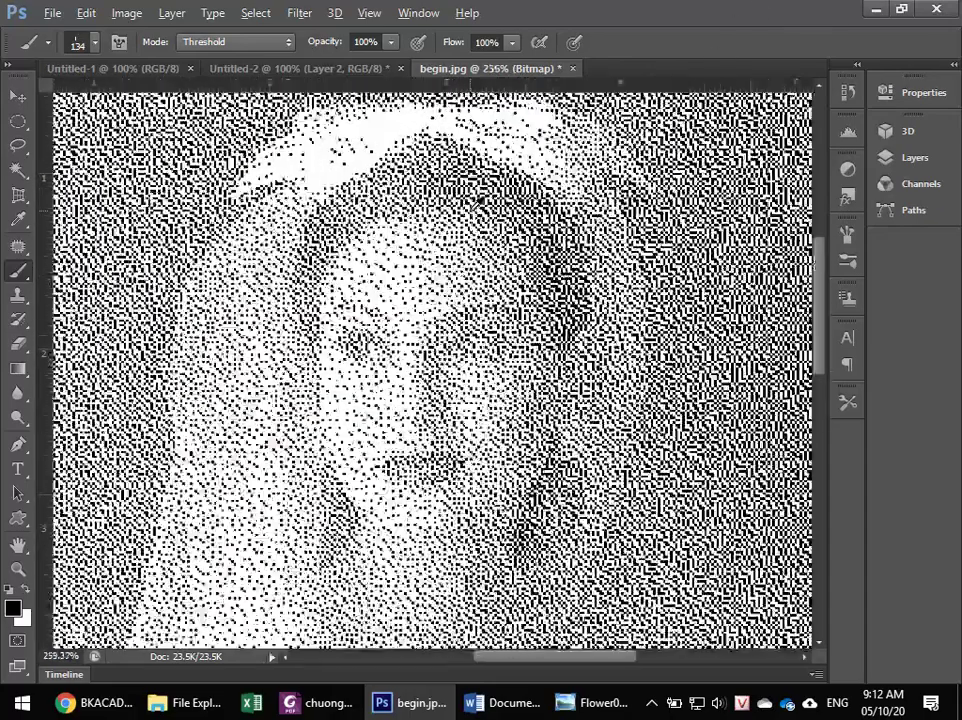
{"action": "scroll", "coordinate": [479, 202], "scroll_direction": "up", "scroll_amount": 6}
{"action": "scroll", "coordinate": [479, 202], "scroll_direction": "down", "scroll_amount": 3}
{"action": "scroll", "coordinate": [479, 202], "scroll_direction": "down", "scroll_amount": 3}
{"action": "scroll", "coordinate": [479, 202], "scroll_direction": "down", "scroll_amount": 1}
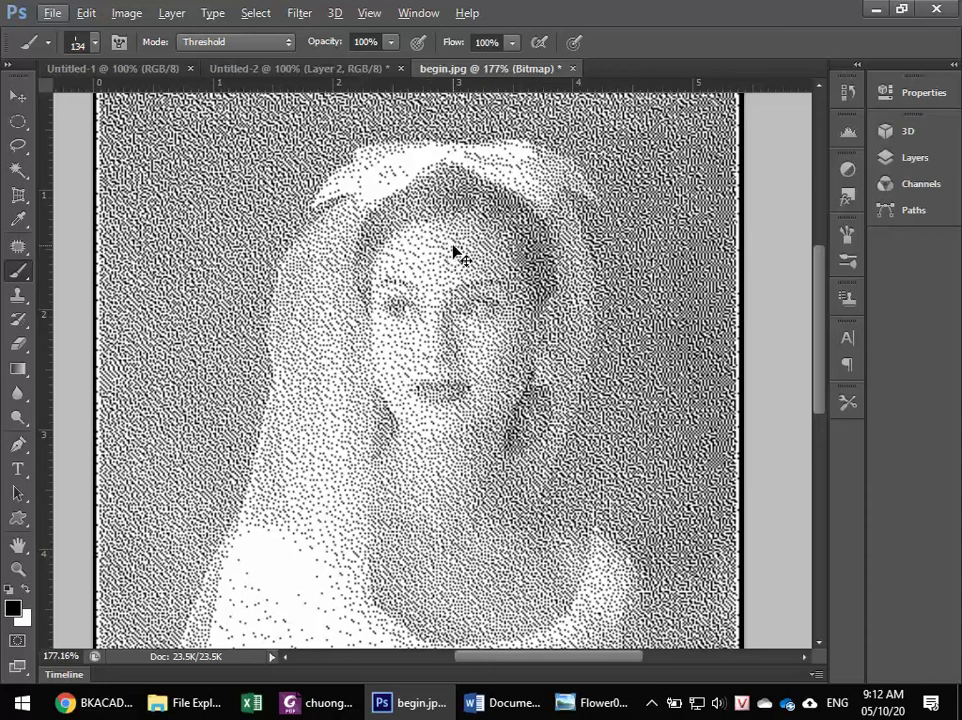
{"action": "key", "text": "ctrl+z"}
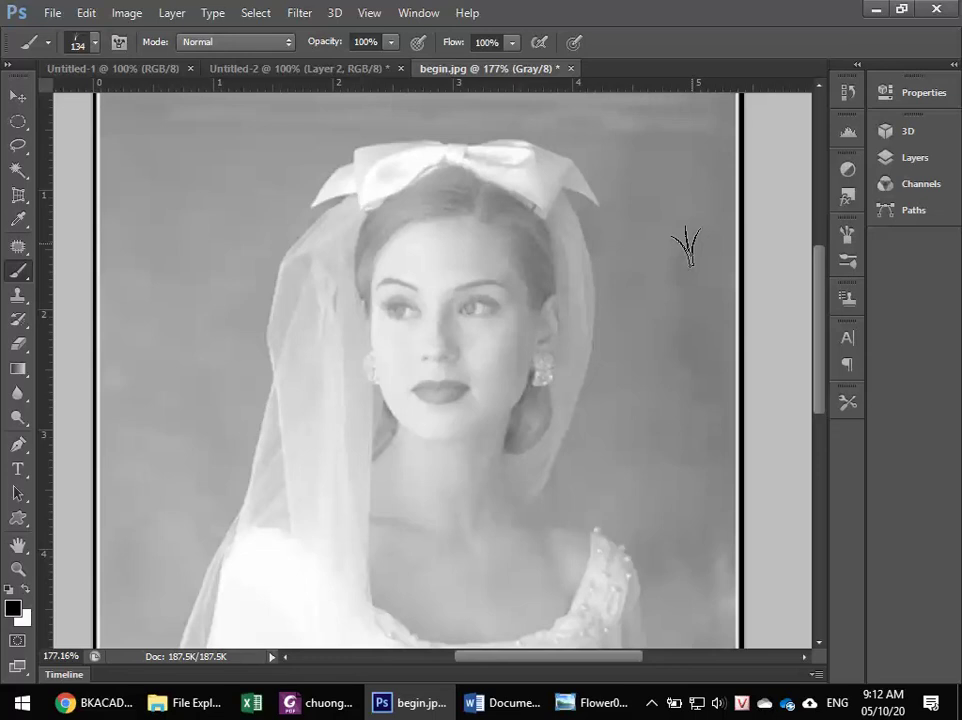
Step: Browse the Image menu without changing anything, then open the File menu
{"action": "left_click", "coordinate": [118, 14]}
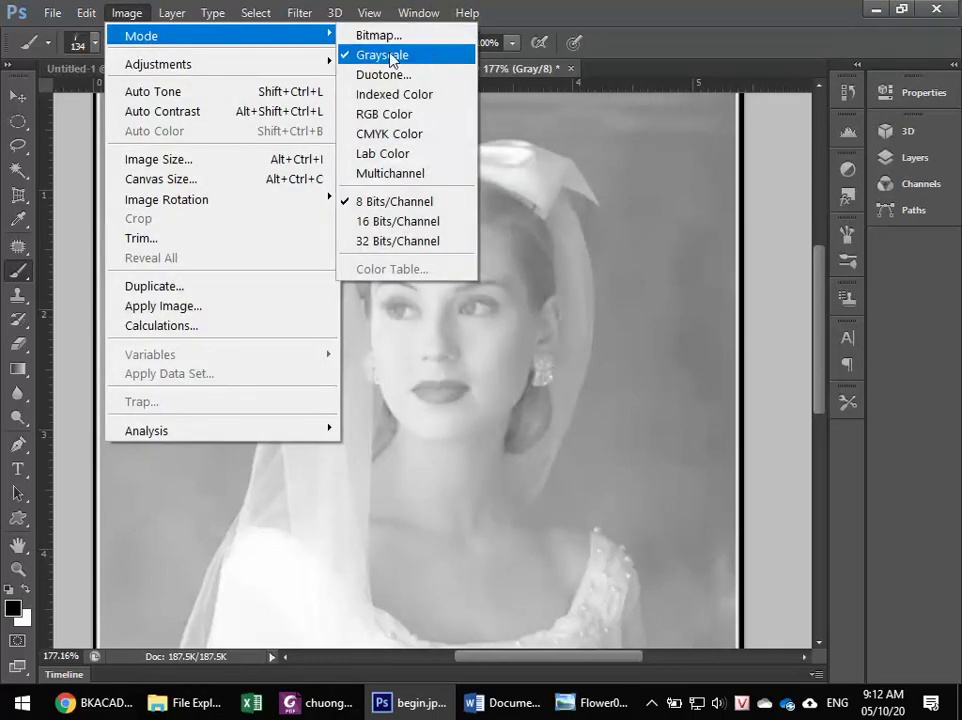
{"action": "mouse_move", "coordinate": [141, 36]}
{"action": "left_click", "coordinate": [790, 170]}
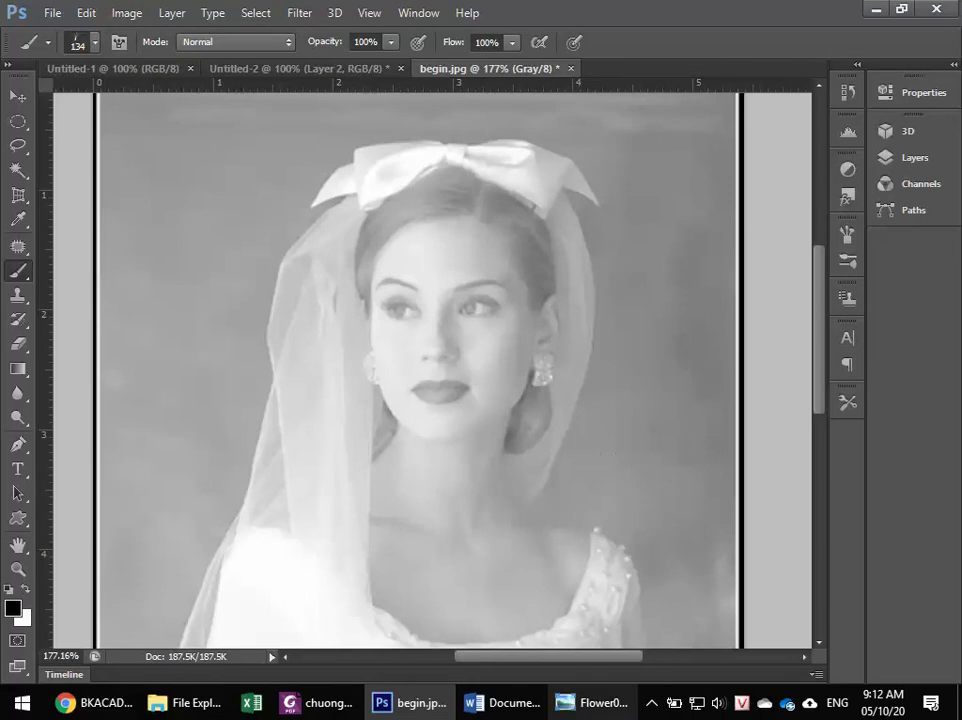
{"action": "left_click", "coordinate": [55, 16]}
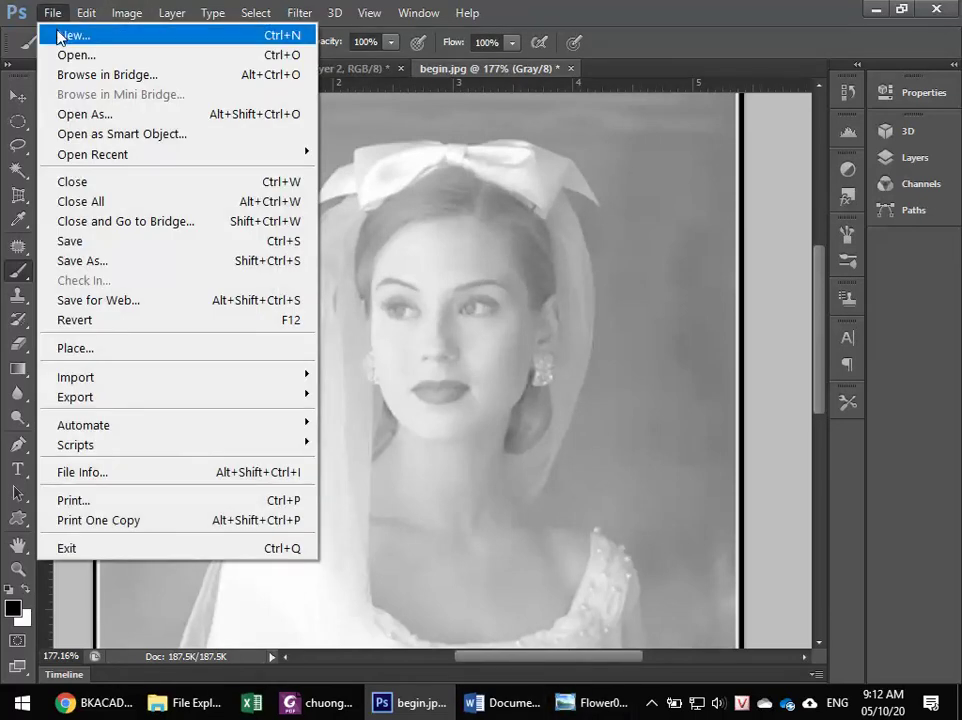
Step: Open a new 421 × 412 px, 120 ppi document dialog and show its Color Mode choices
{"action": "left_click", "coordinate": [50, 20]}
{"action": "key", "text": "ctrl+n"}
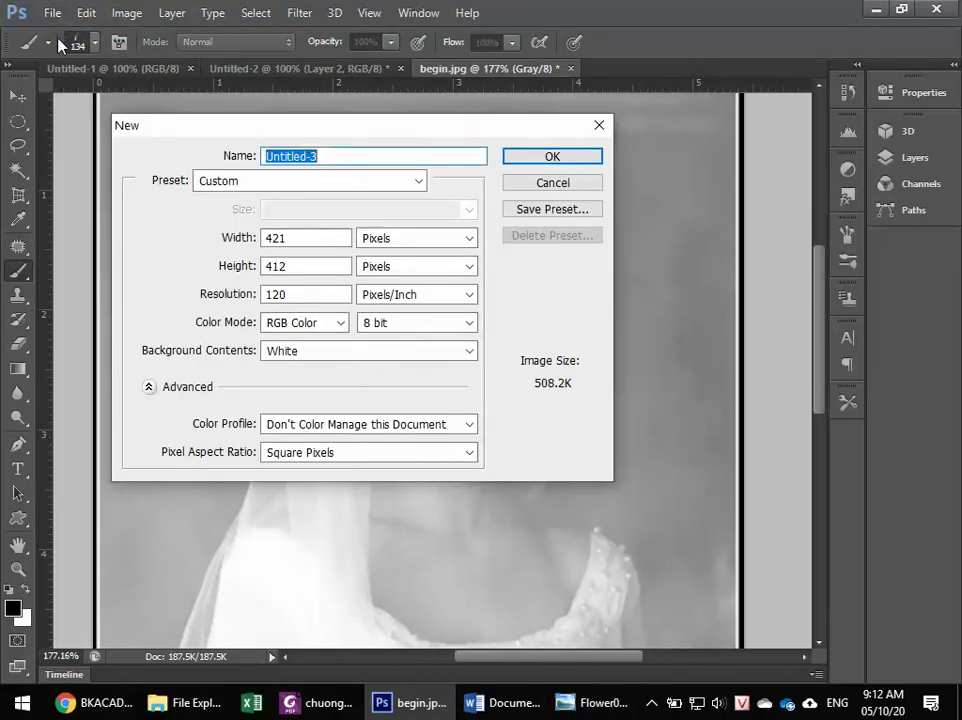
{"action": "left_click", "coordinate": [323, 326]}
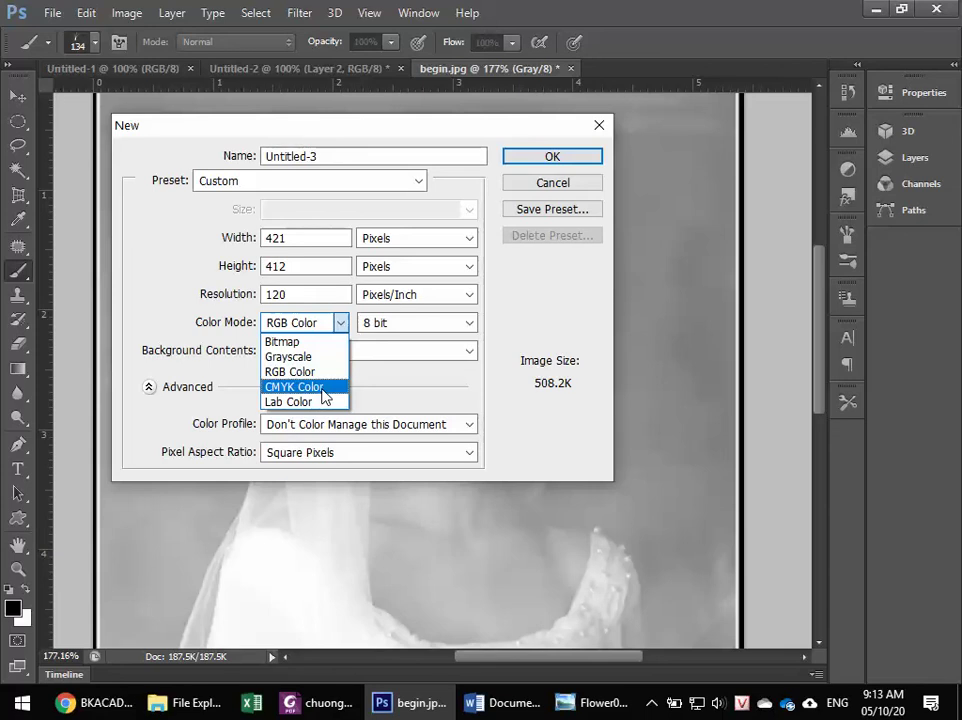
{"action": "left_click", "coordinate": [268, 387]}
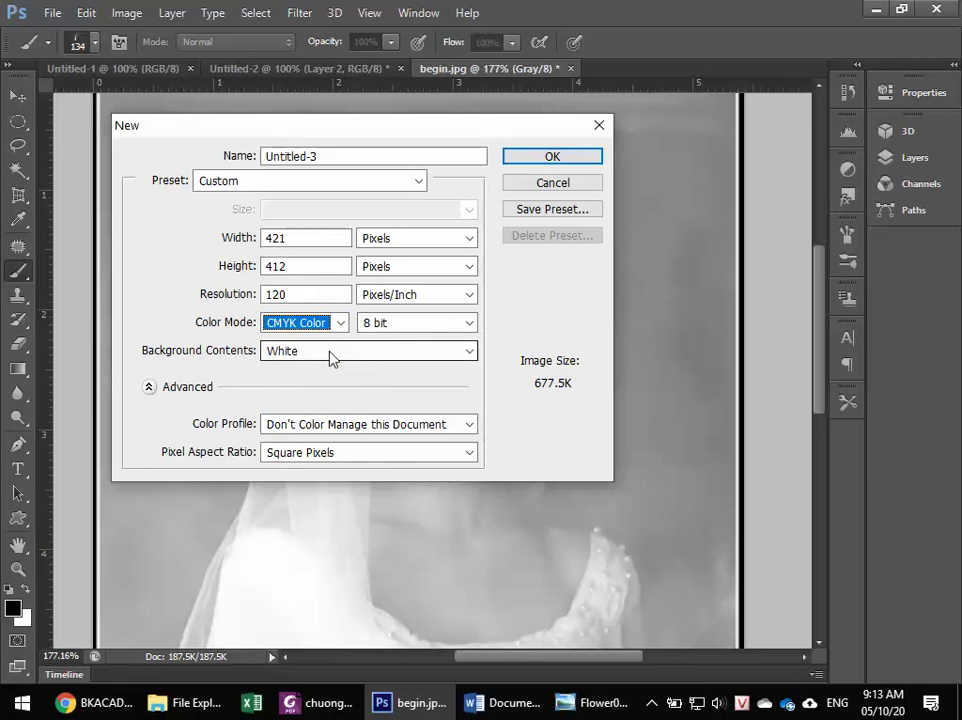
{"action": "left_click", "coordinate": [340, 322]}
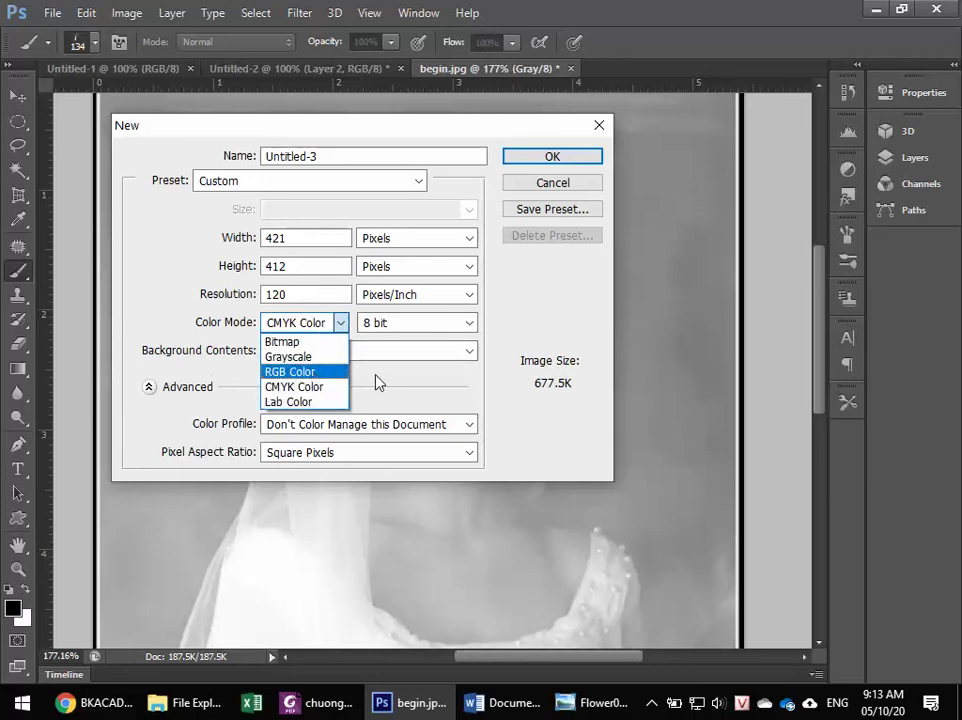
{"action": "left_click", "coordinate": [305, 372]}
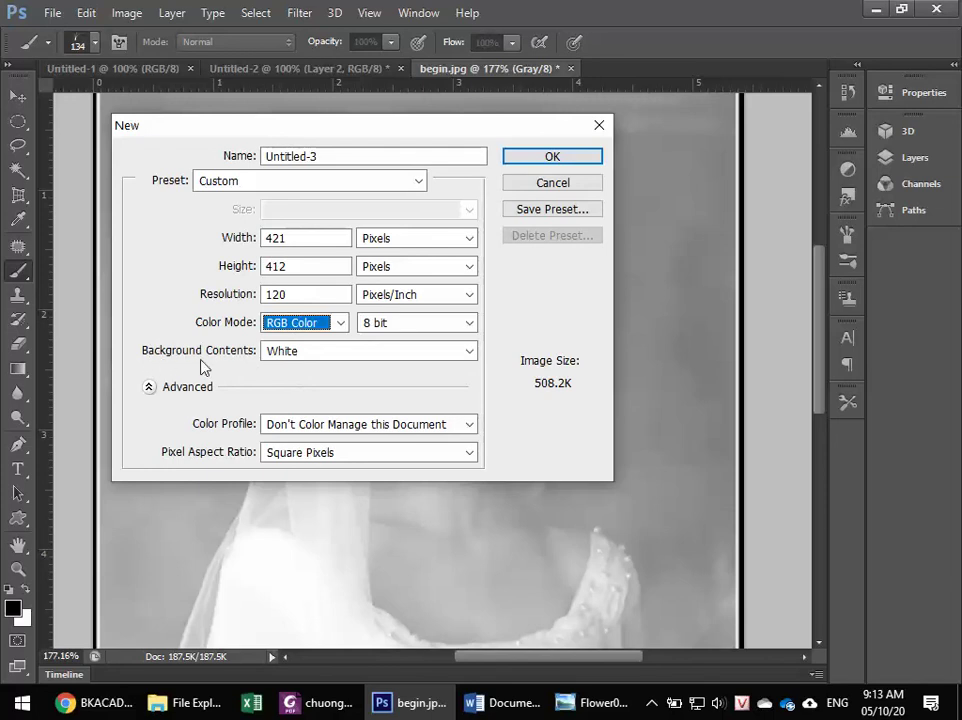
{"action": "left_click", "coordinate": [319, 347]}
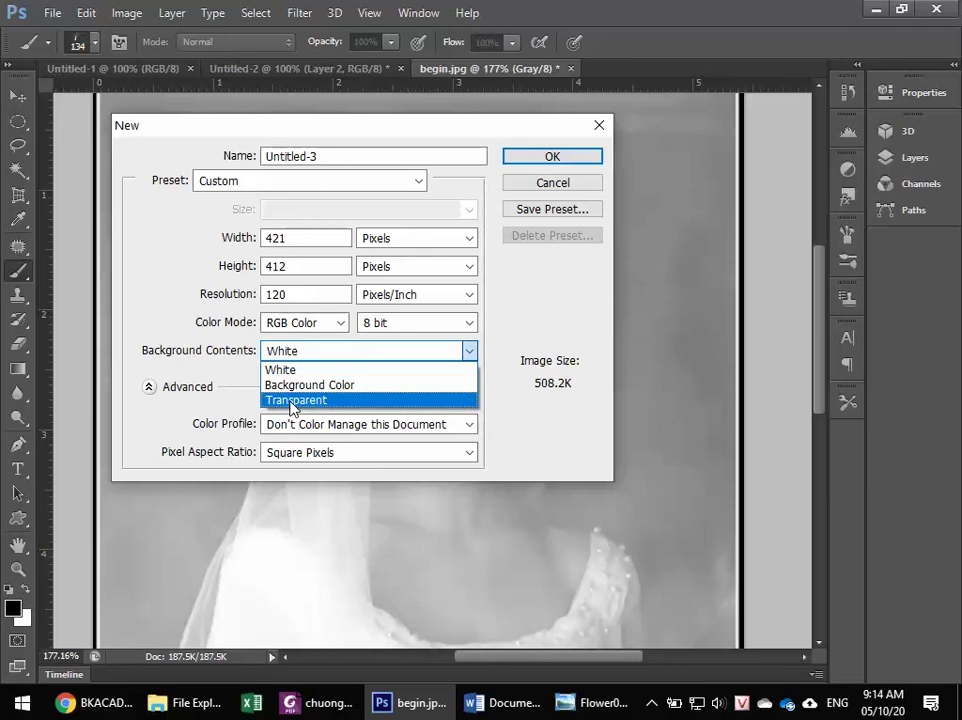
Step: Set the new document's Background Contents to Transparent
{"action": "left_click", "coordinate": [293, 400]}
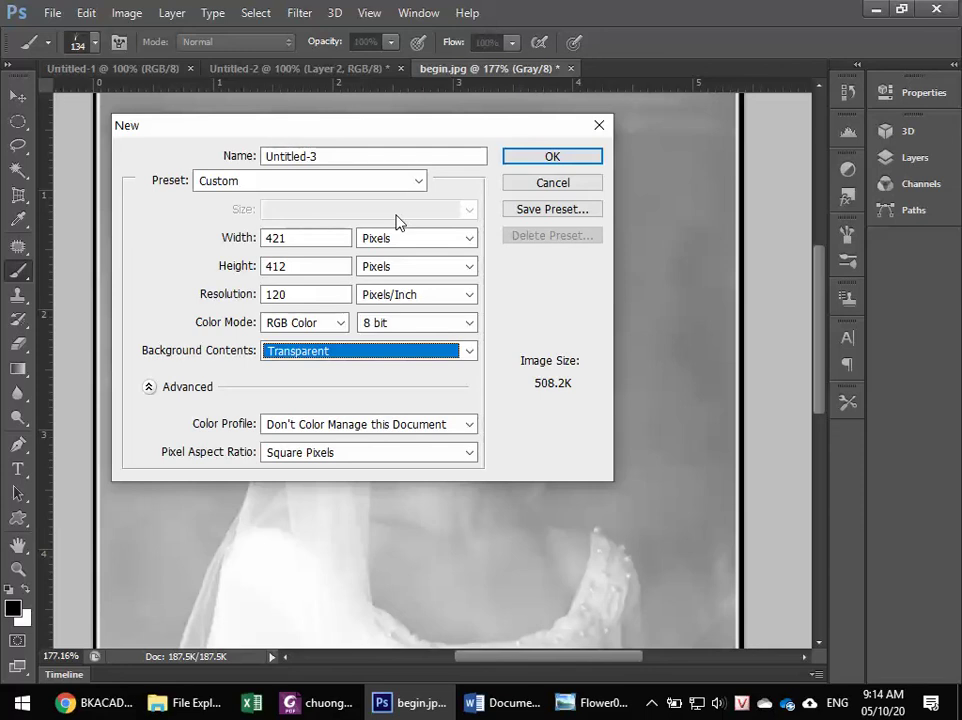
Step: Save the current new-document settings as a preset named 'abc' and close the dialog
{"action": "left_click", "coordinate": [556, 210]}
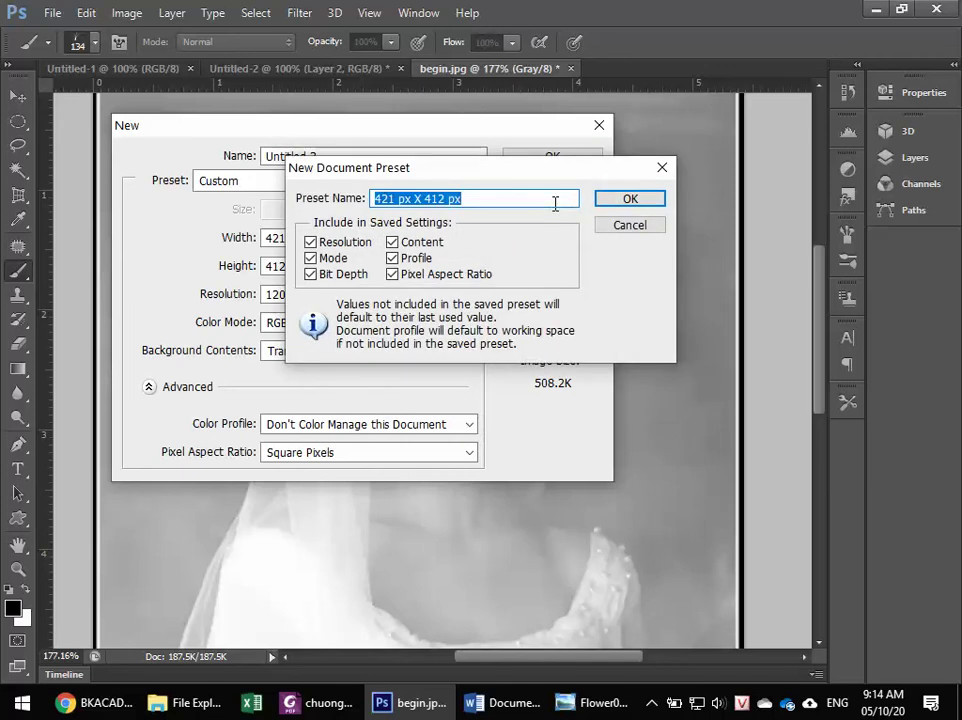
{"action": "type", "text": "abc"}
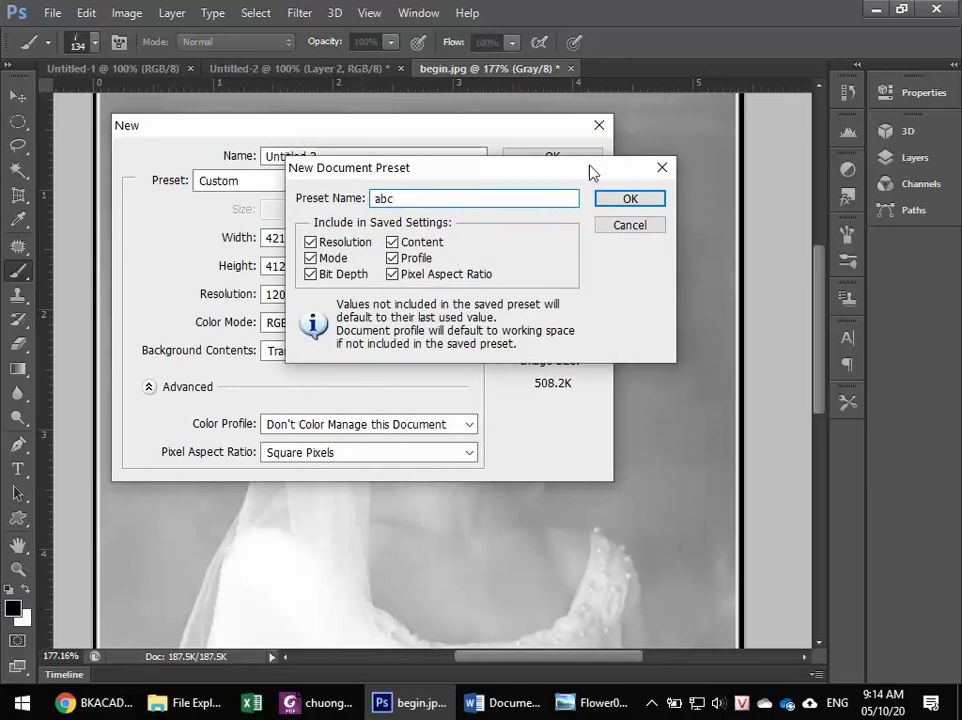
{"action": "left_click", "coordinate": [630, 198]}
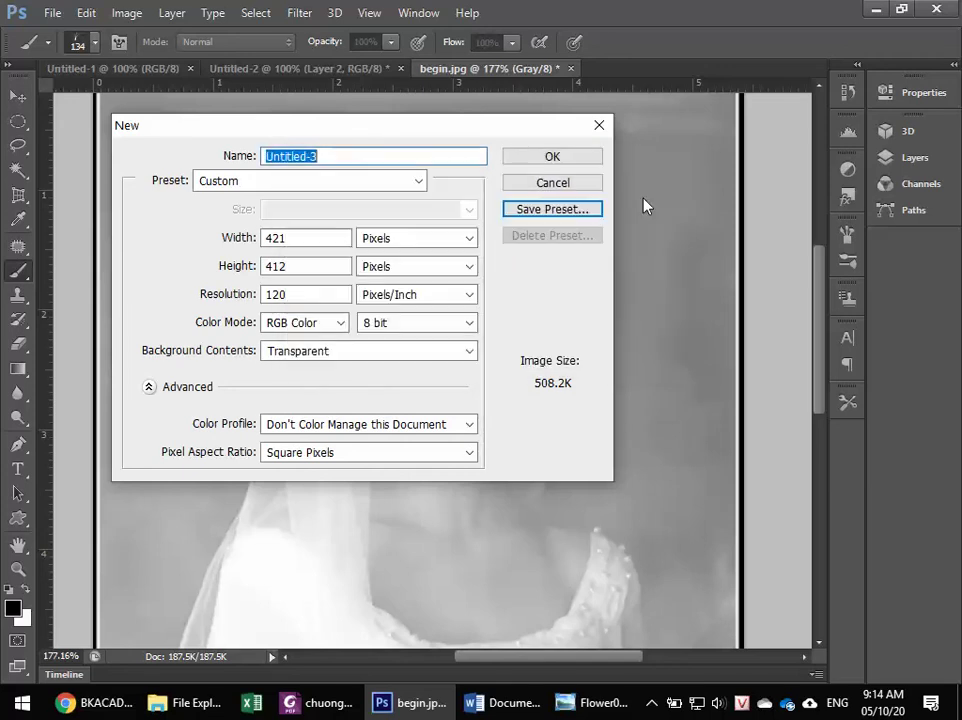
{"action": "left_click", "coordinate": [601, 128]}
Step: Reopen File > New, load the 'abc' preset to confirm it, then cancel
{"action": "left_click", "coordinate": [52, 12]}
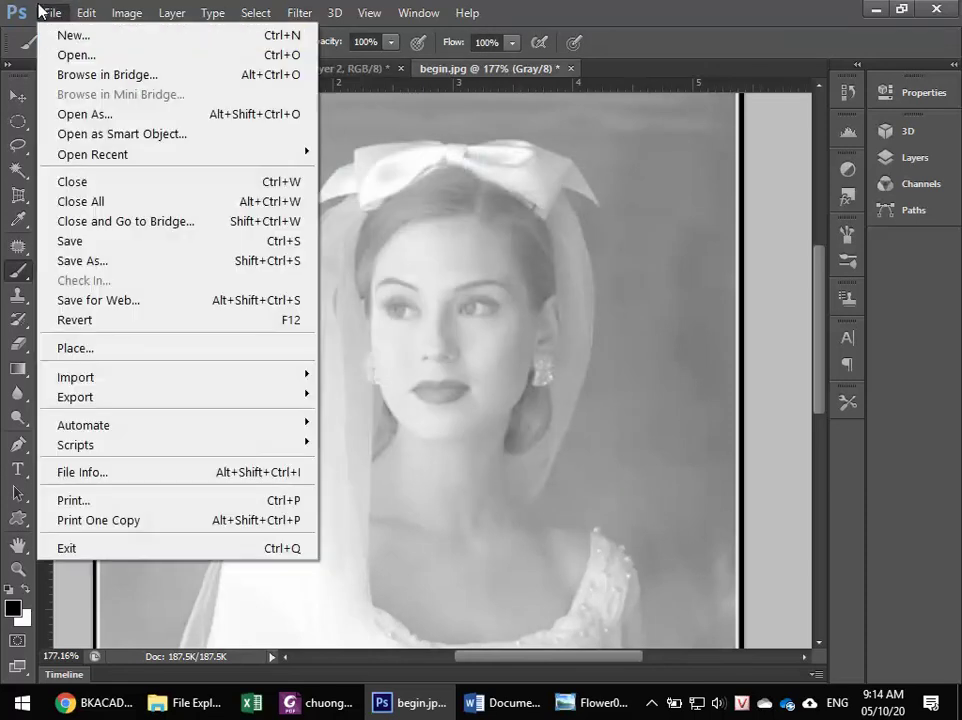
{"action": "left_click", "coordinate": [50, 36]}
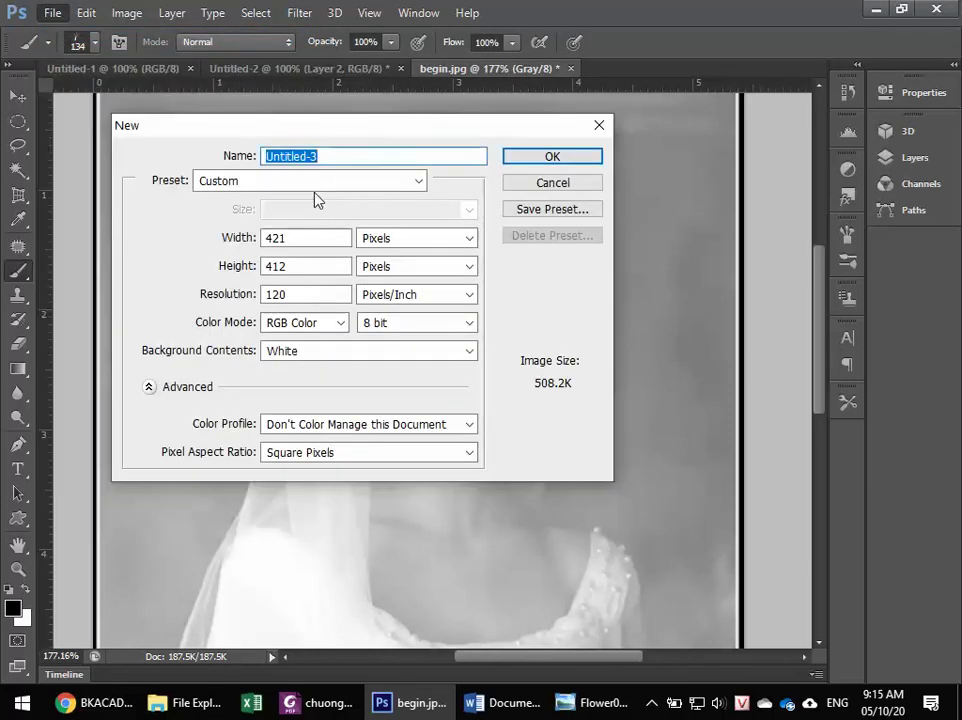
{"action": "left_click", "coordinate": [385, 183]}
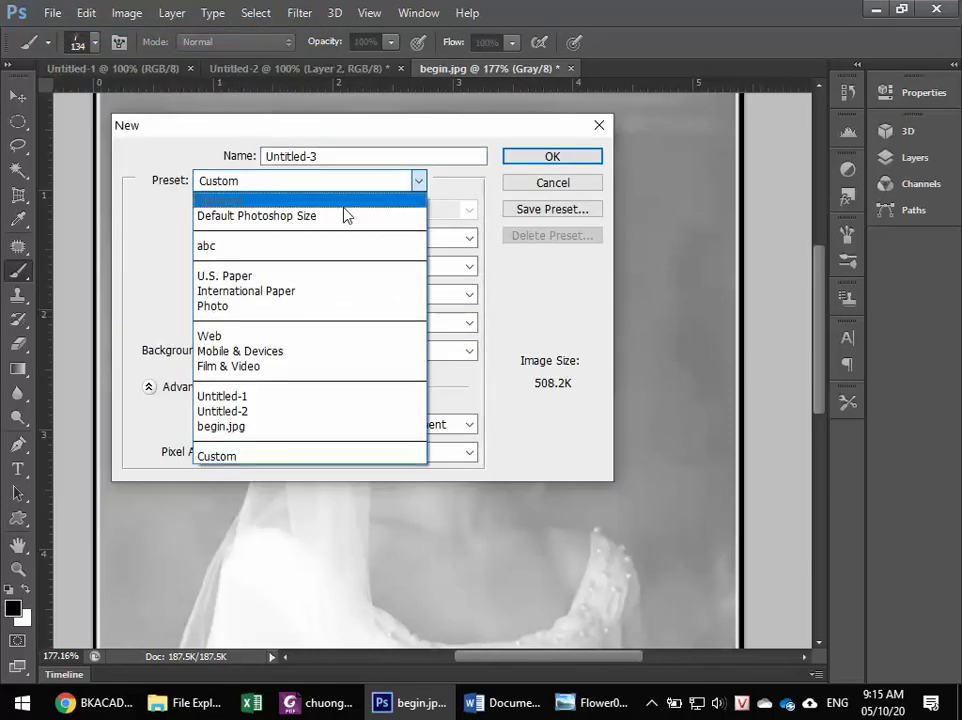
{"action": "left_click", "coordinate": [224, 248]}
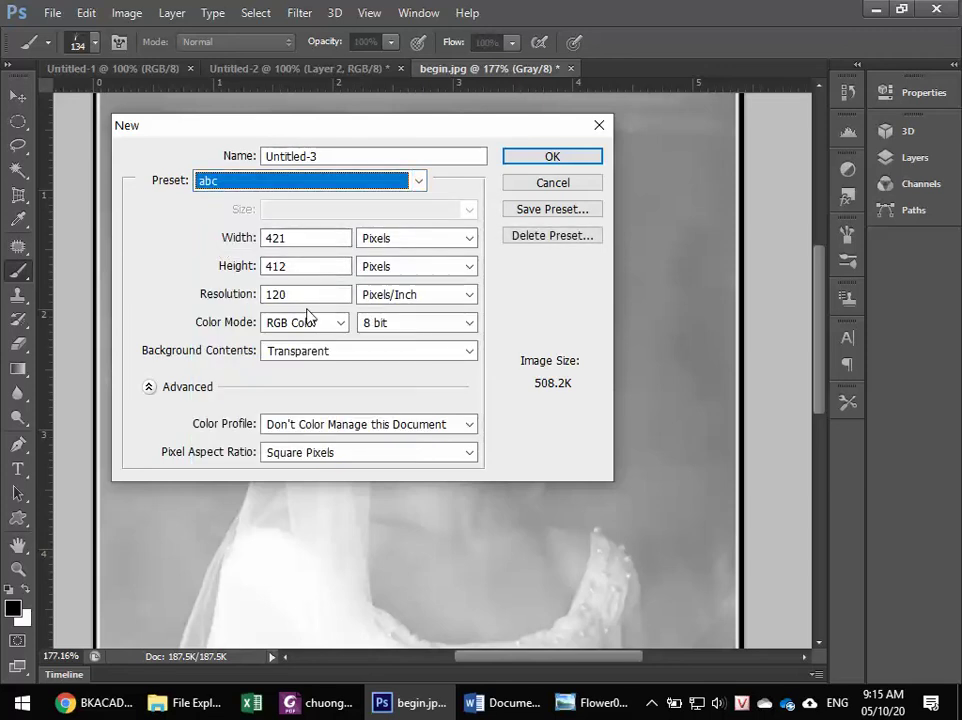
{"action": "left_click", "coordinate": [572, 185]}
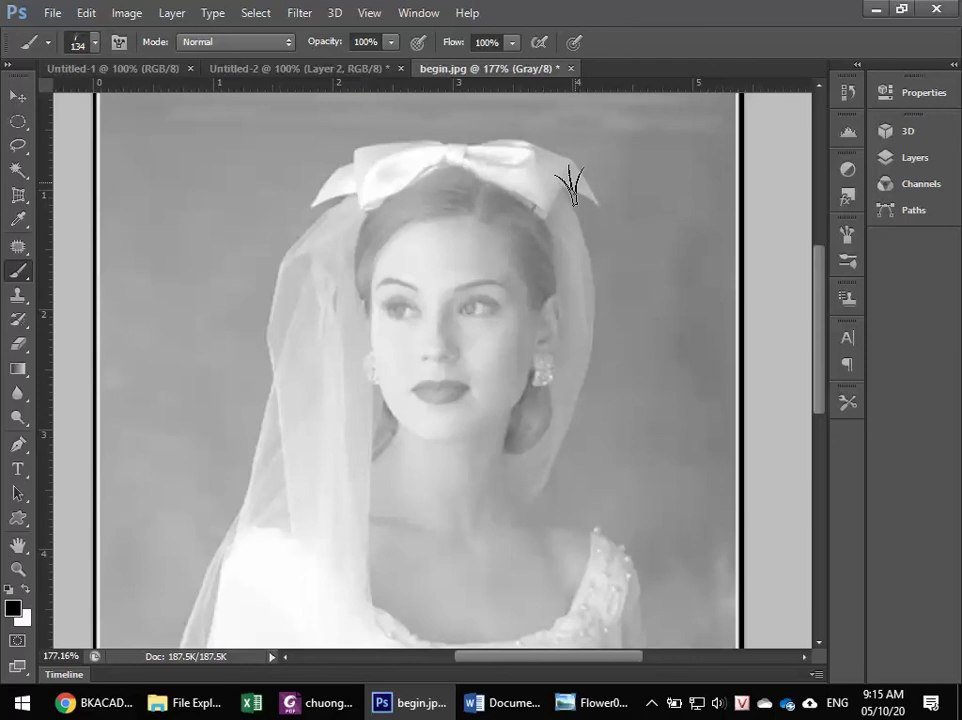